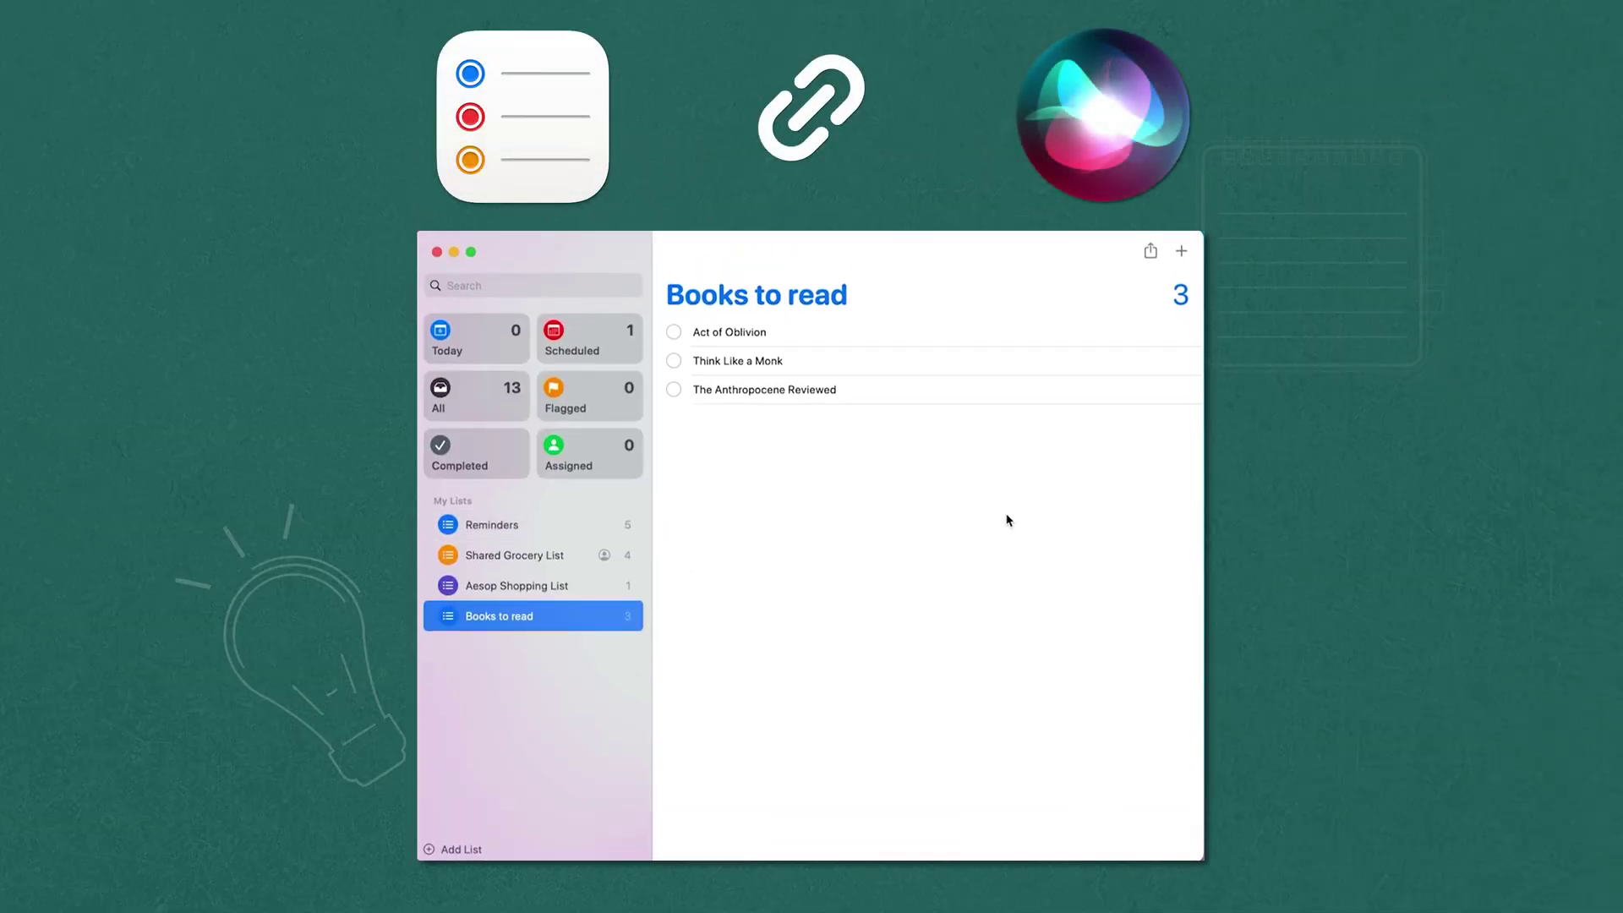
- Group Books to read with Aesop Shopping List as 'Lists', then add Shared Grocery List to it
left_click_drag(555, 624, 549, 585)
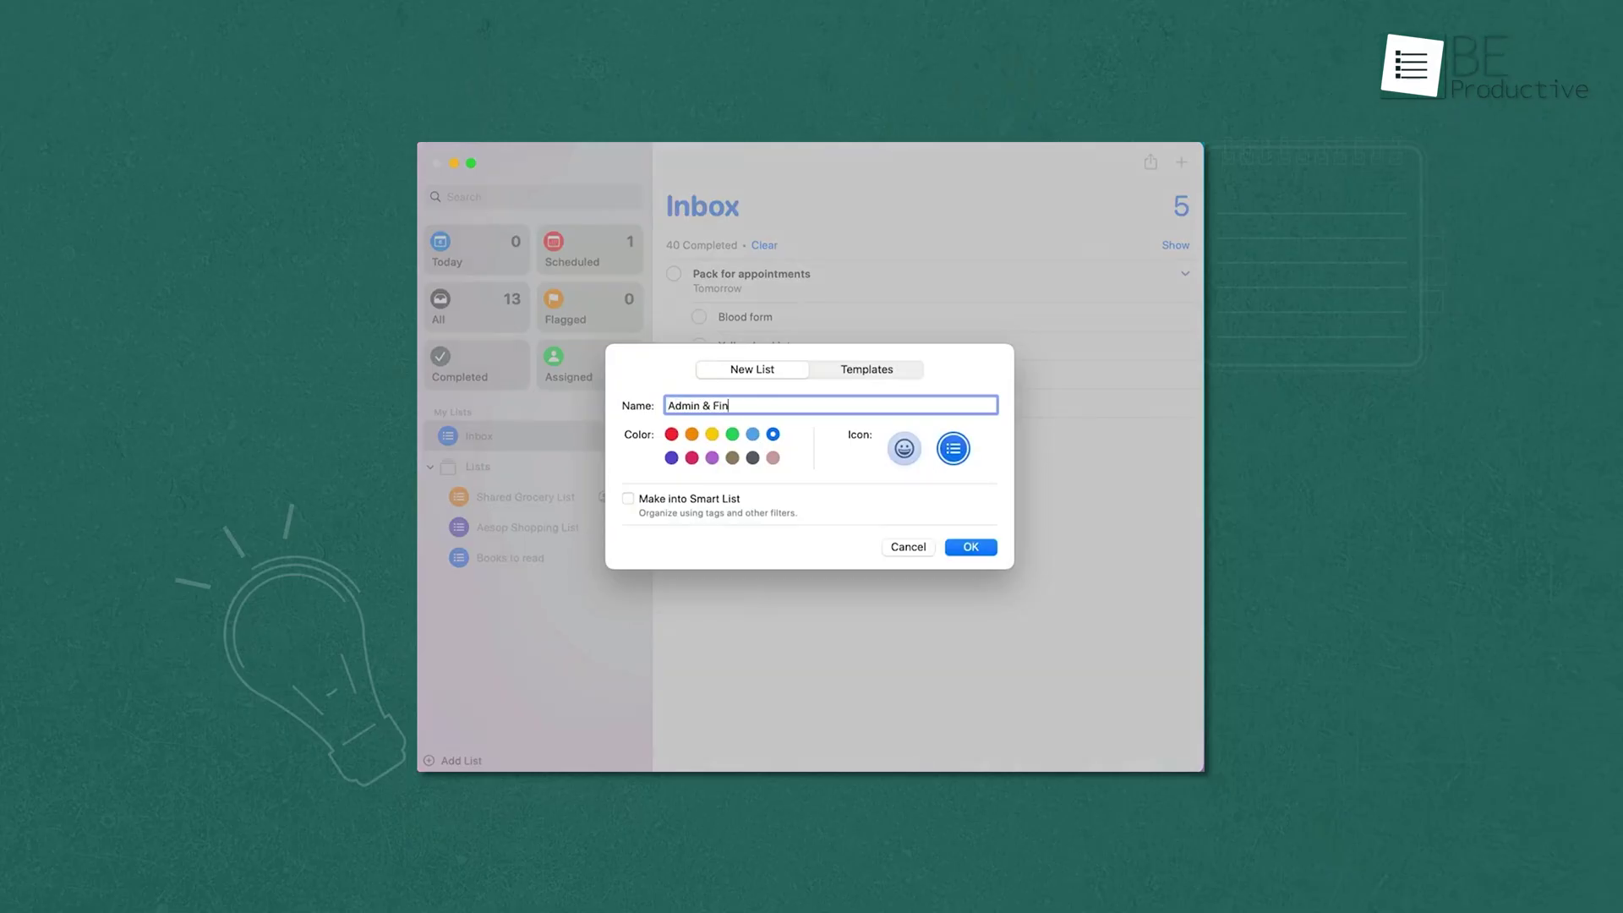
key("Return")
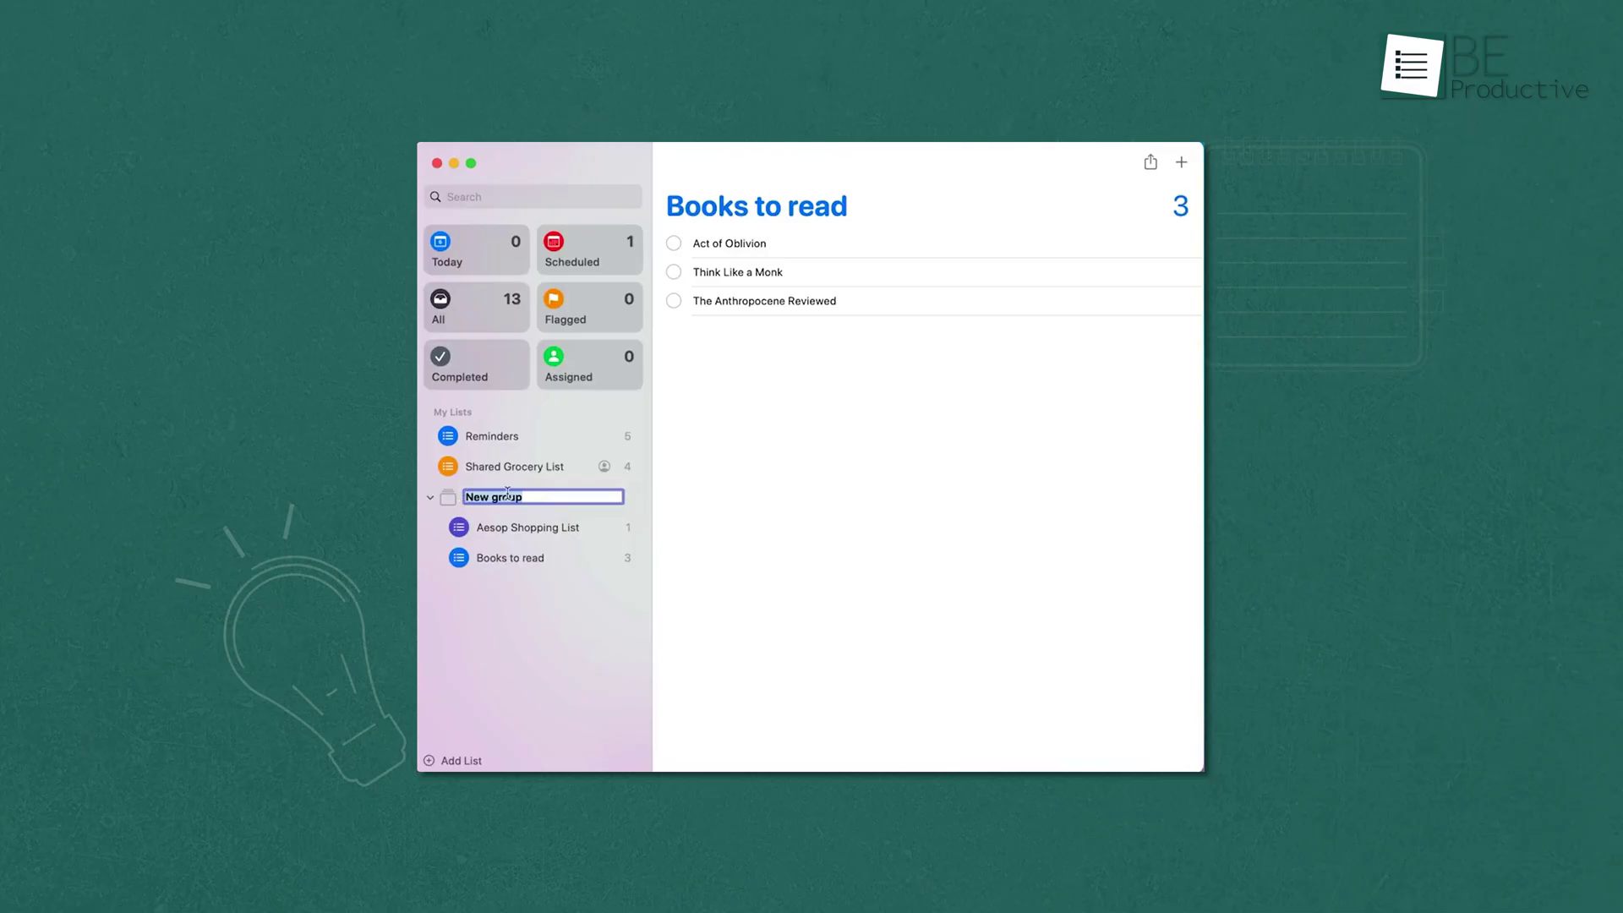
key("Return")
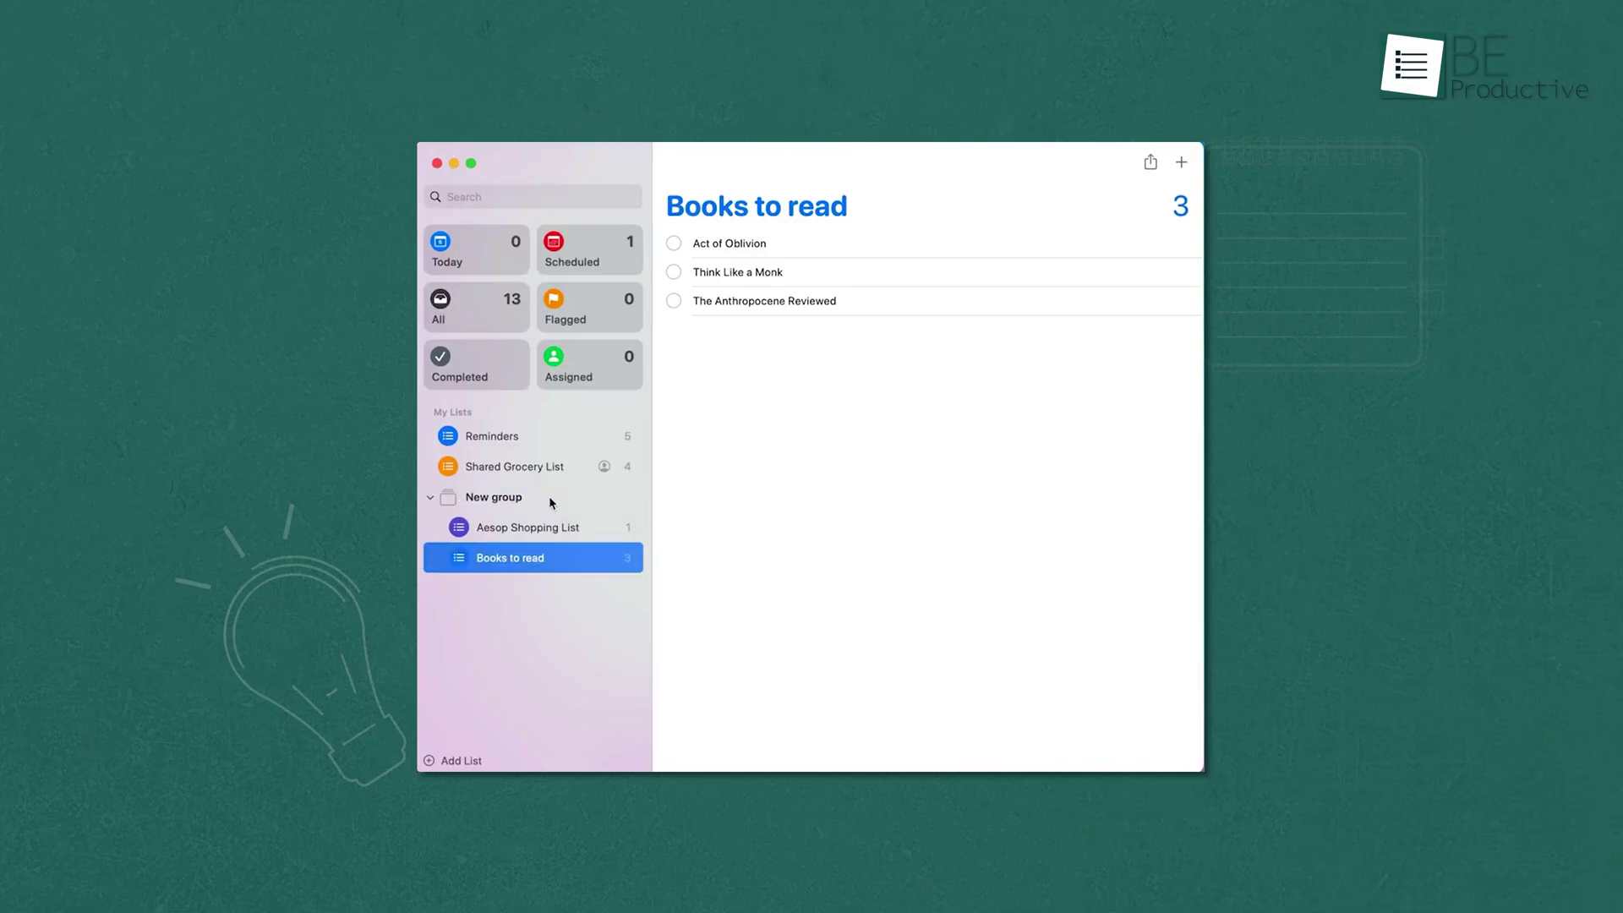
left_click(486, 495)
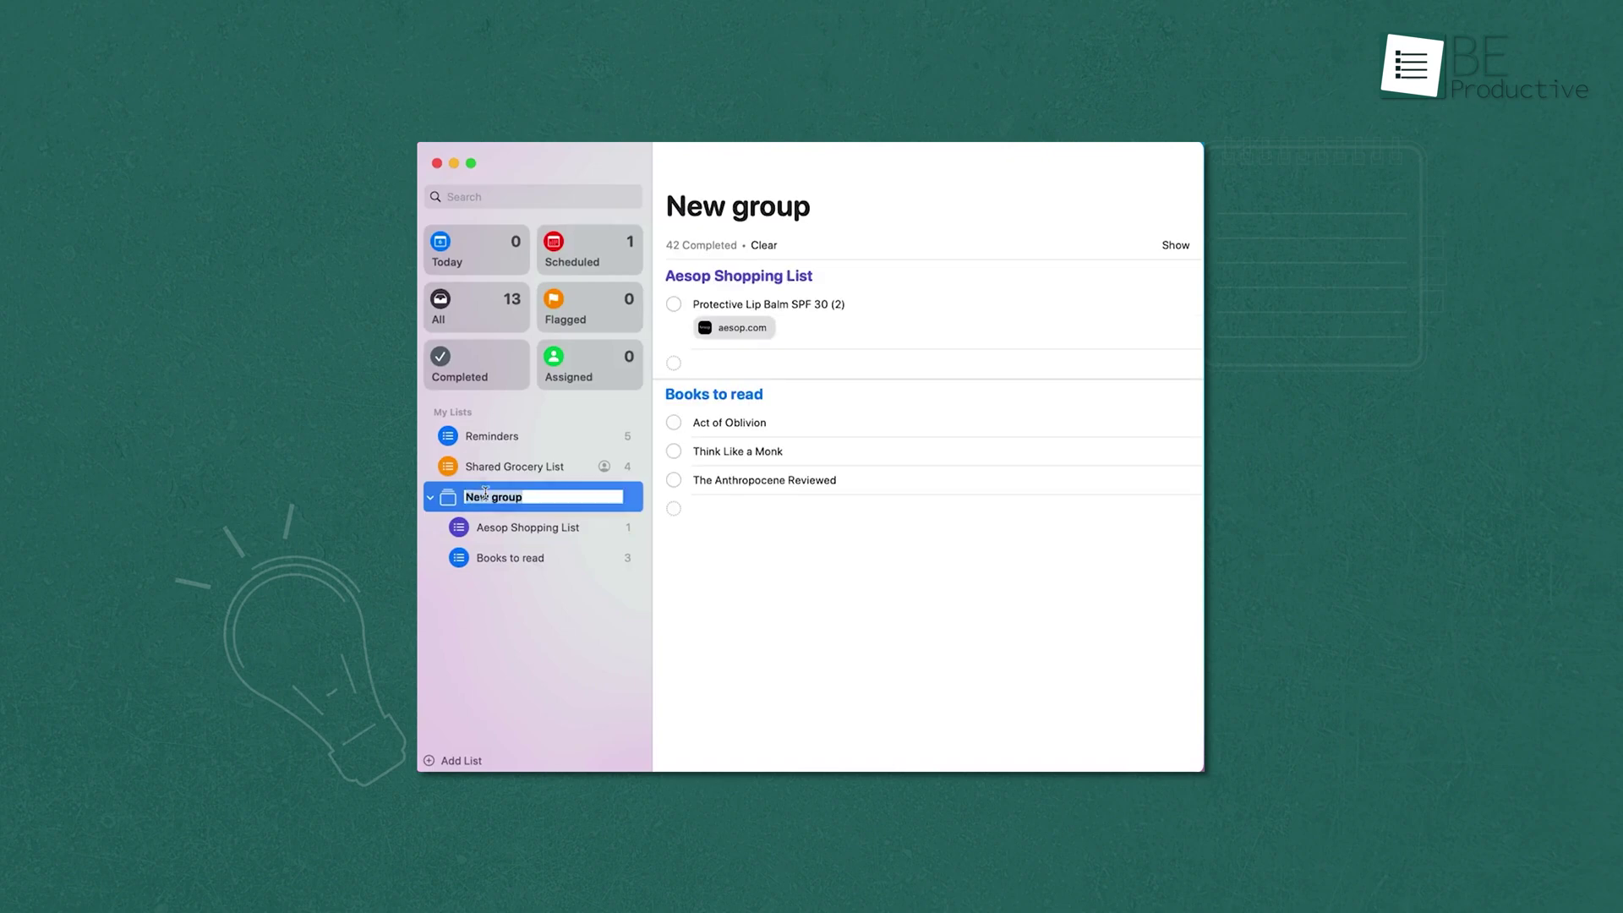
left_click_drag(521, 466, 546, 504)
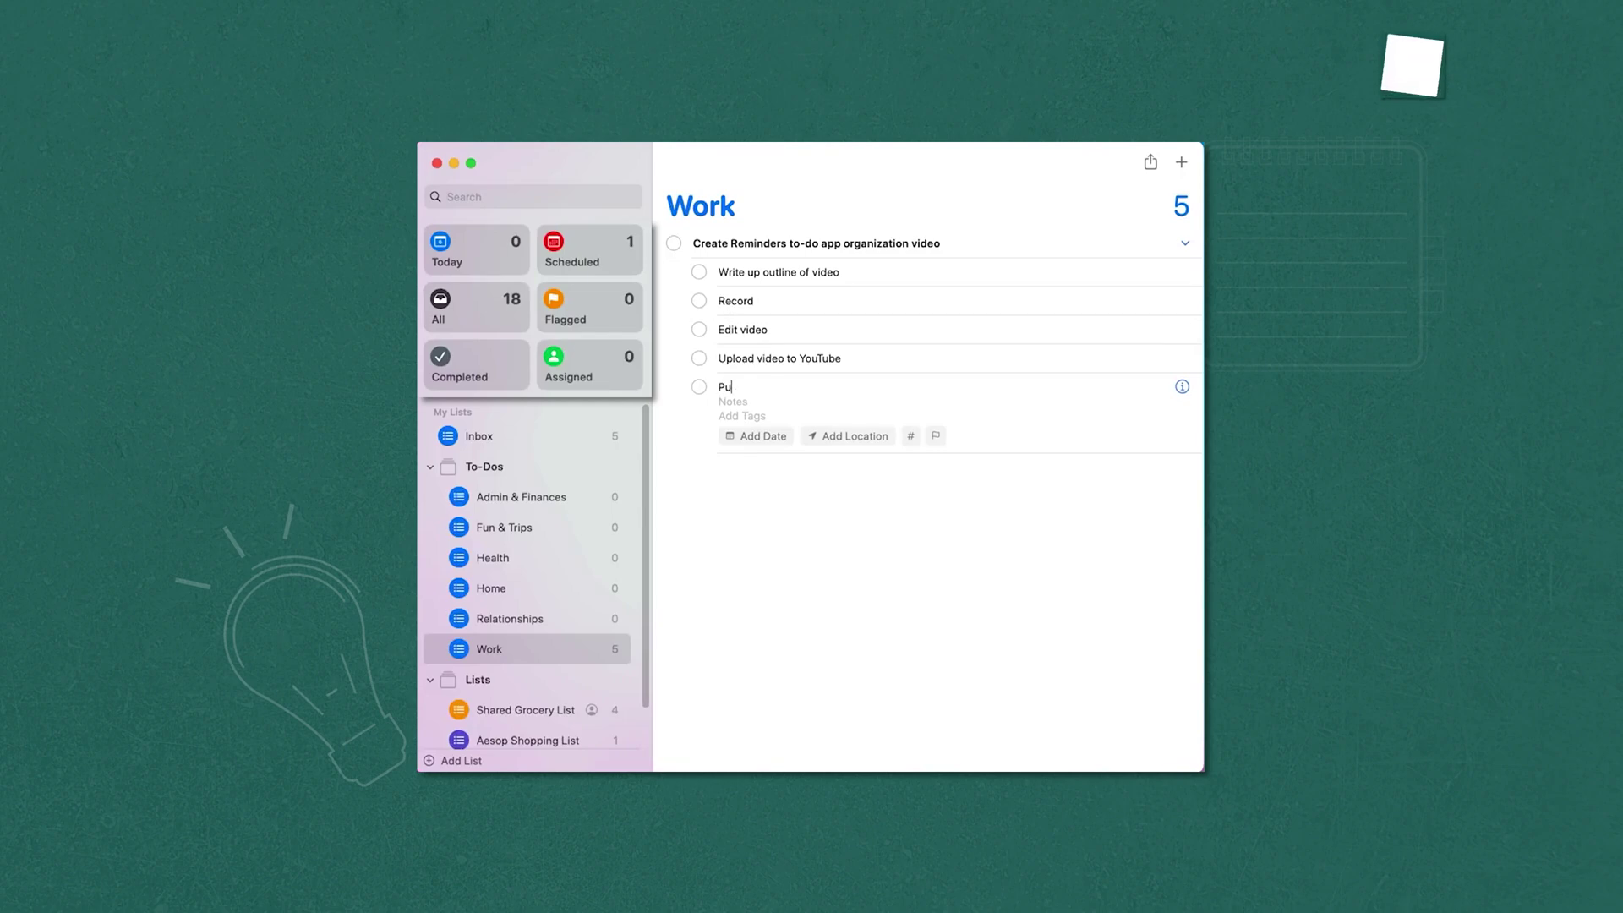
- Enter Publish video and Share video on social media as subtasks under the video reminder
key("Return")
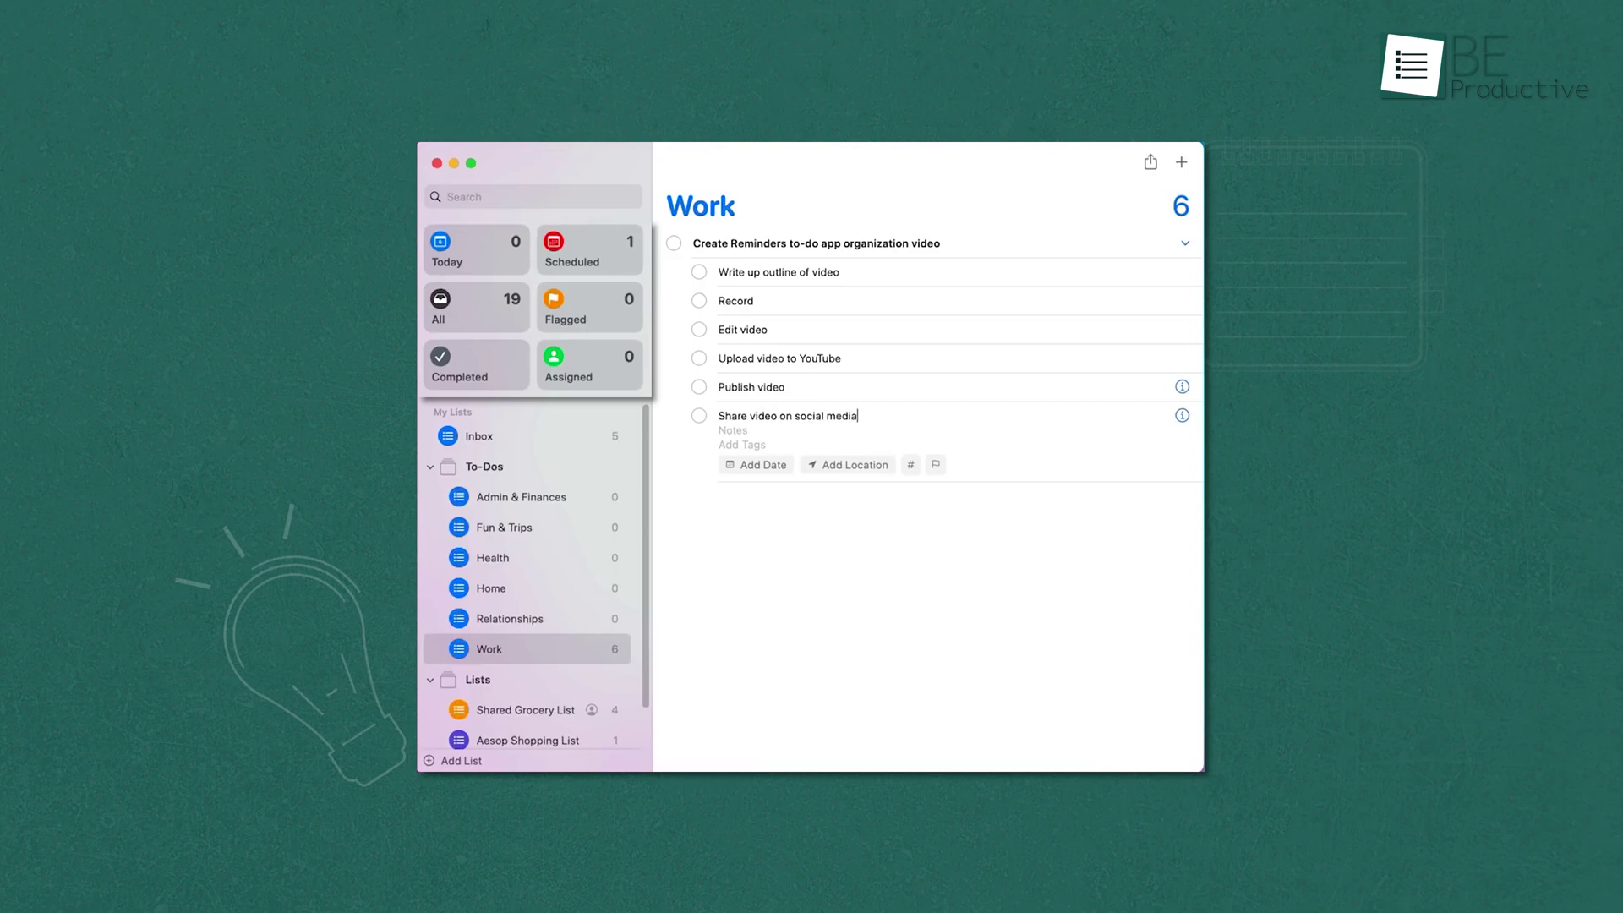
left_click(895, 531)
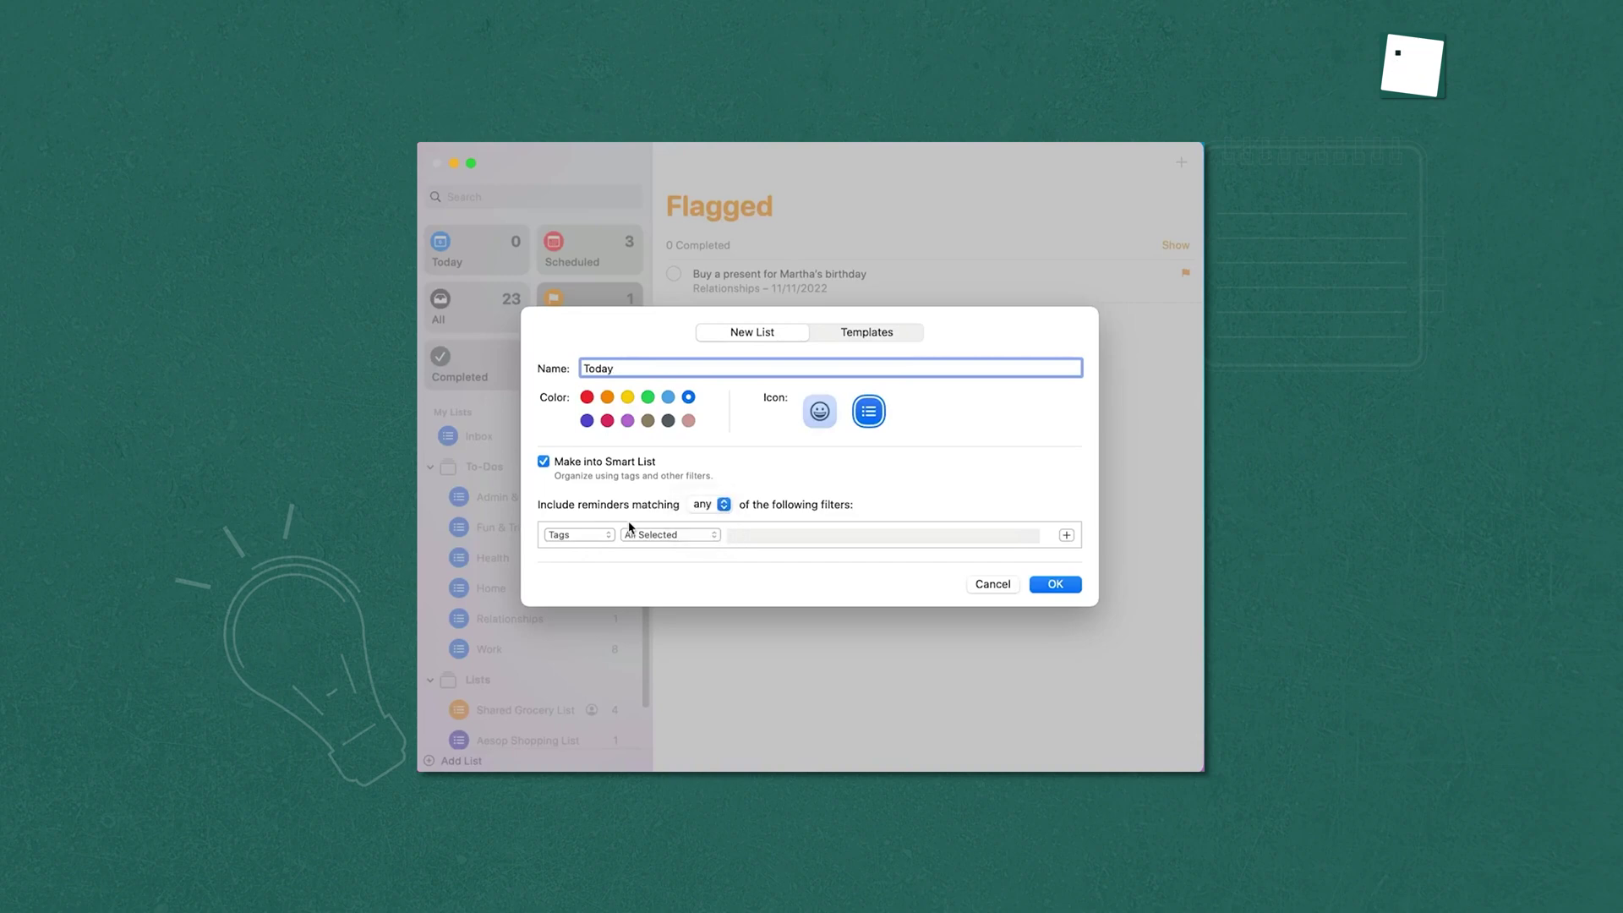
left_click(596, 536)
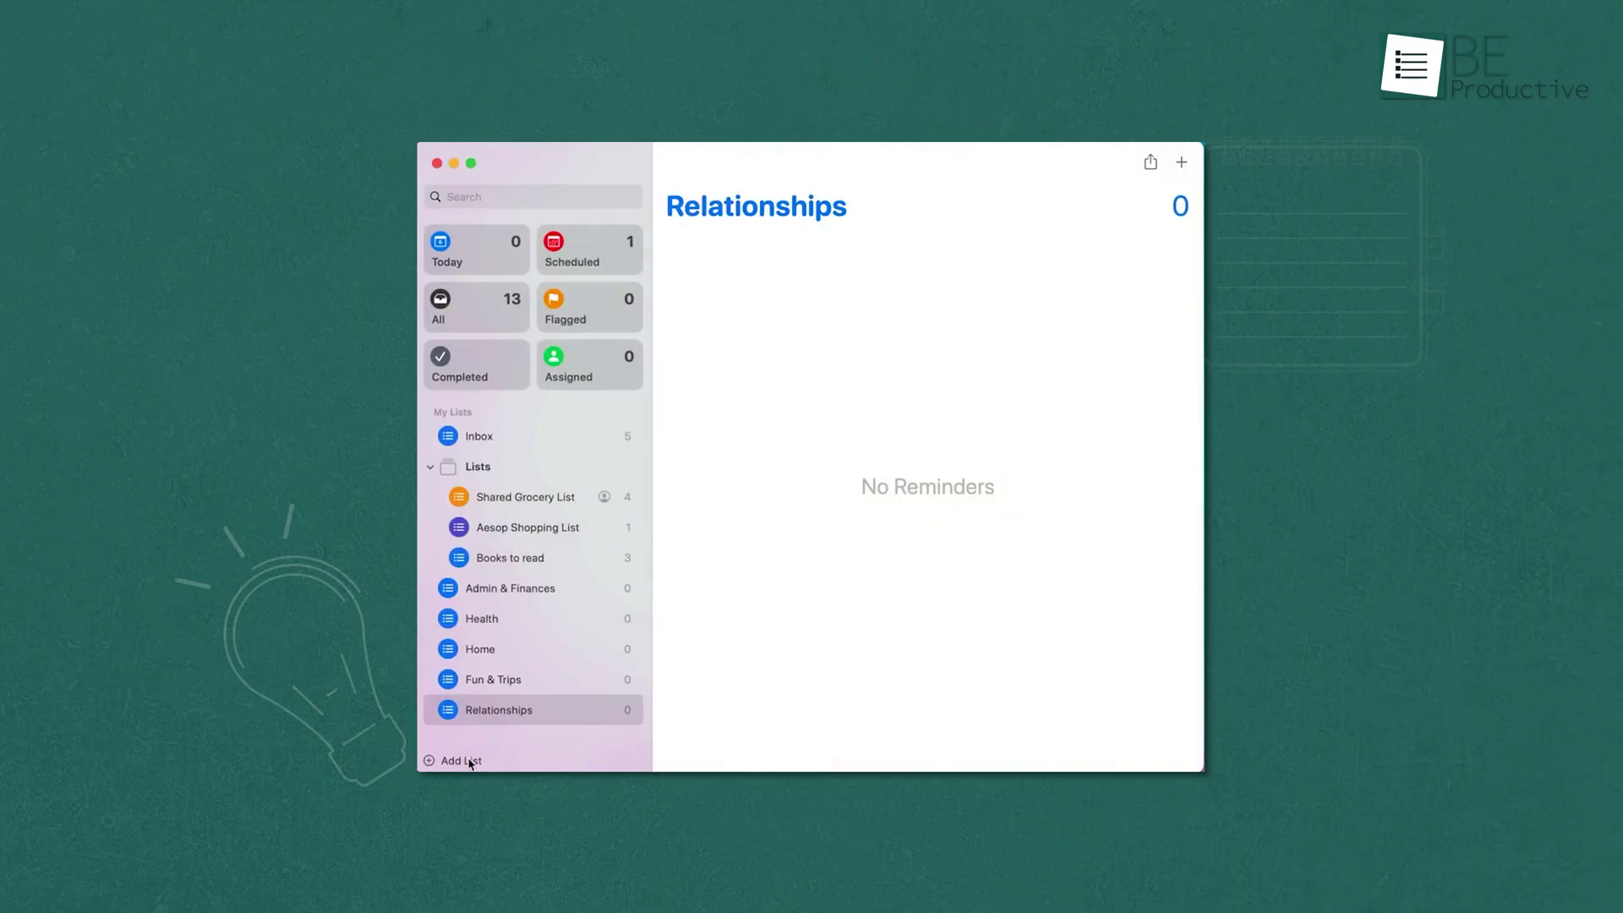
- Create a Work list and group Fun & Trips with Admin & Finances as To-Dos above Lists
left_click(470, 761)
key("Return")
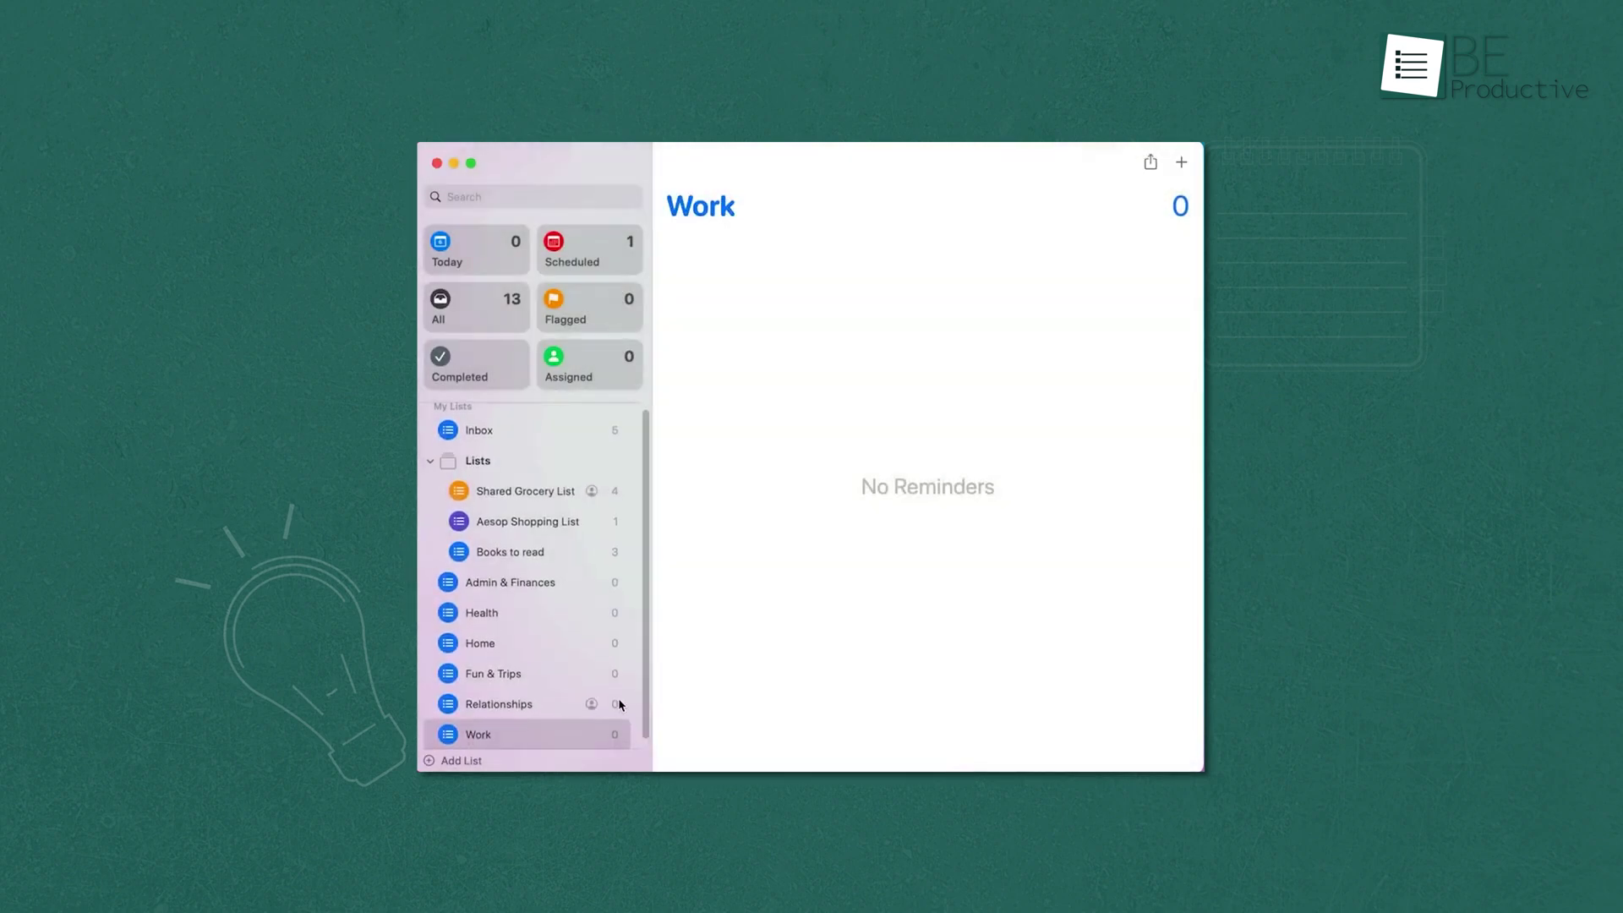
left_click_drag(511, 666, 511, 596)
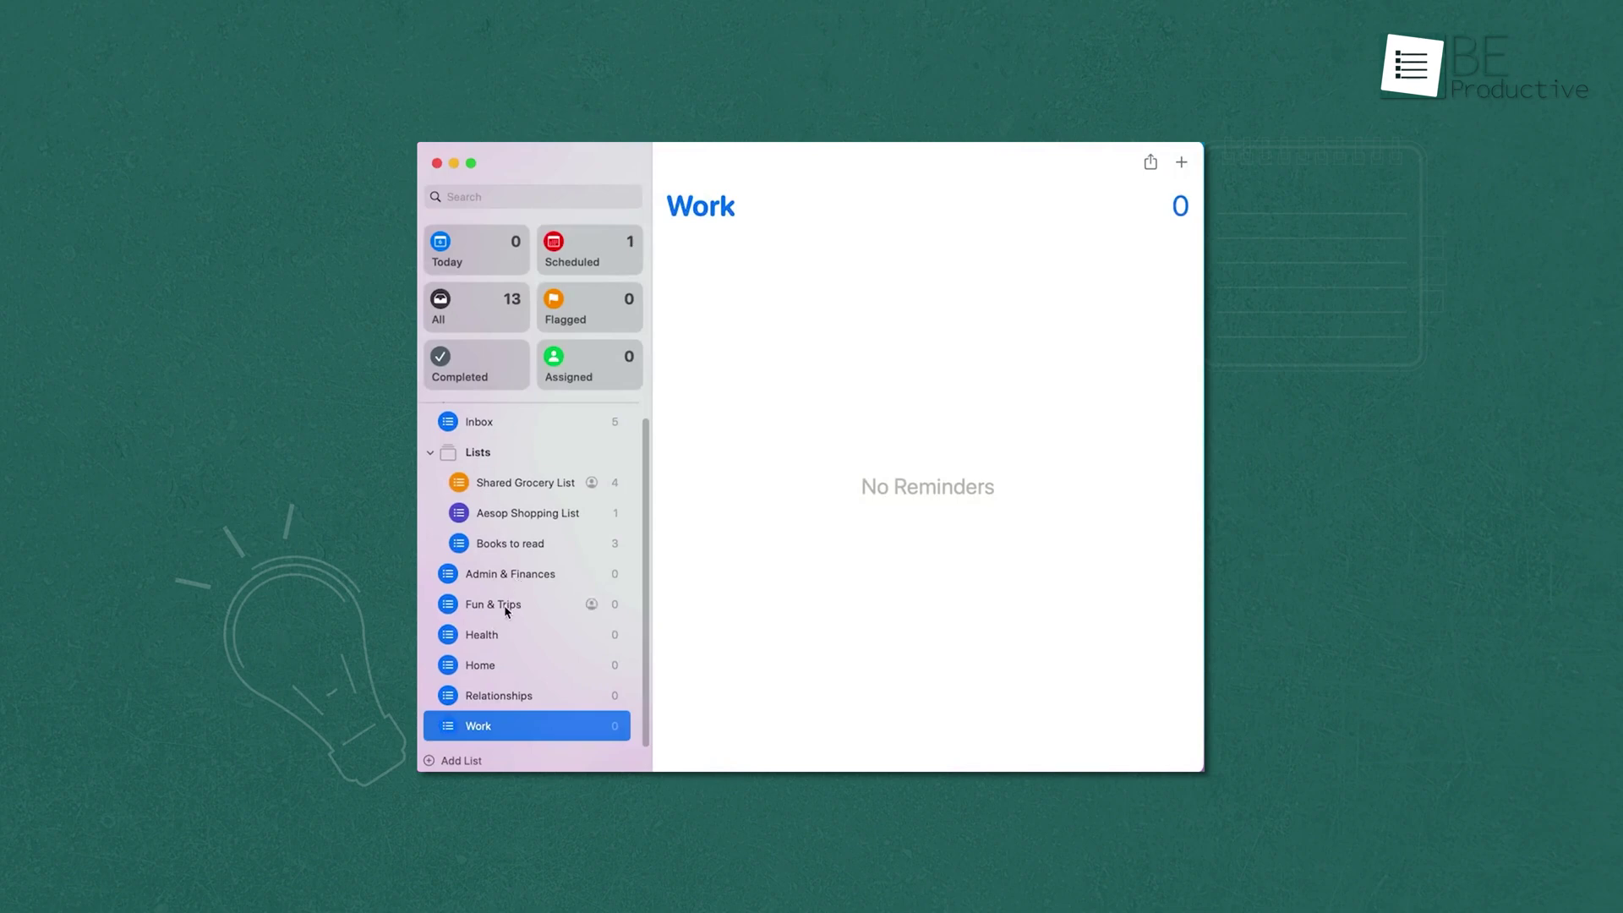
left_click_drag(508, 611, 515, 575)
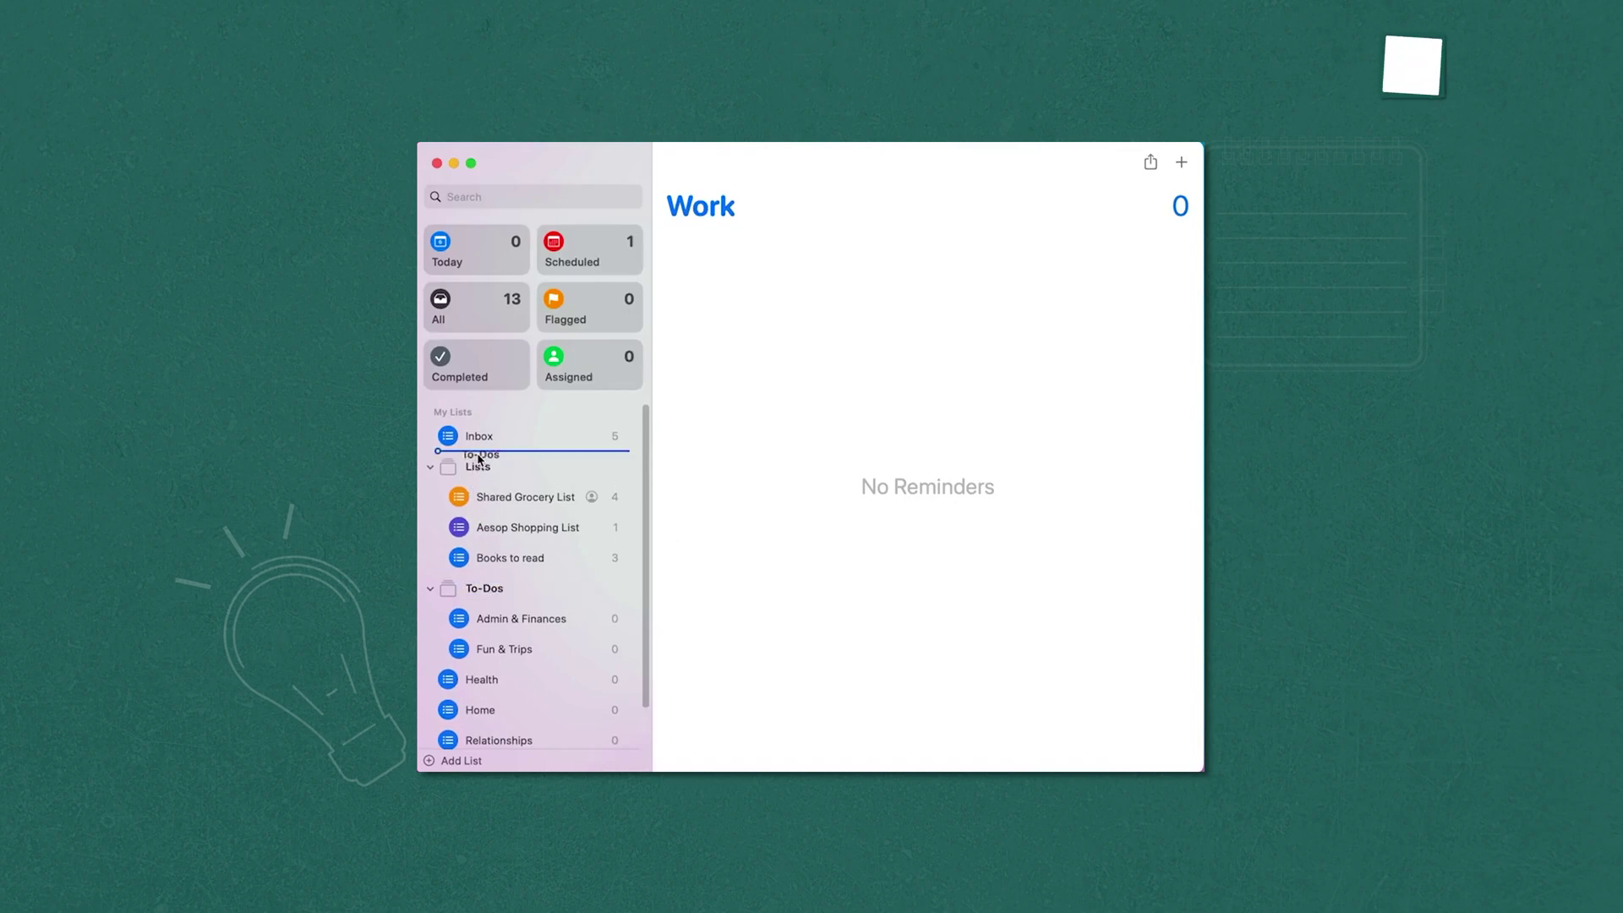
left_click_drag(478, 459, 479, 460)
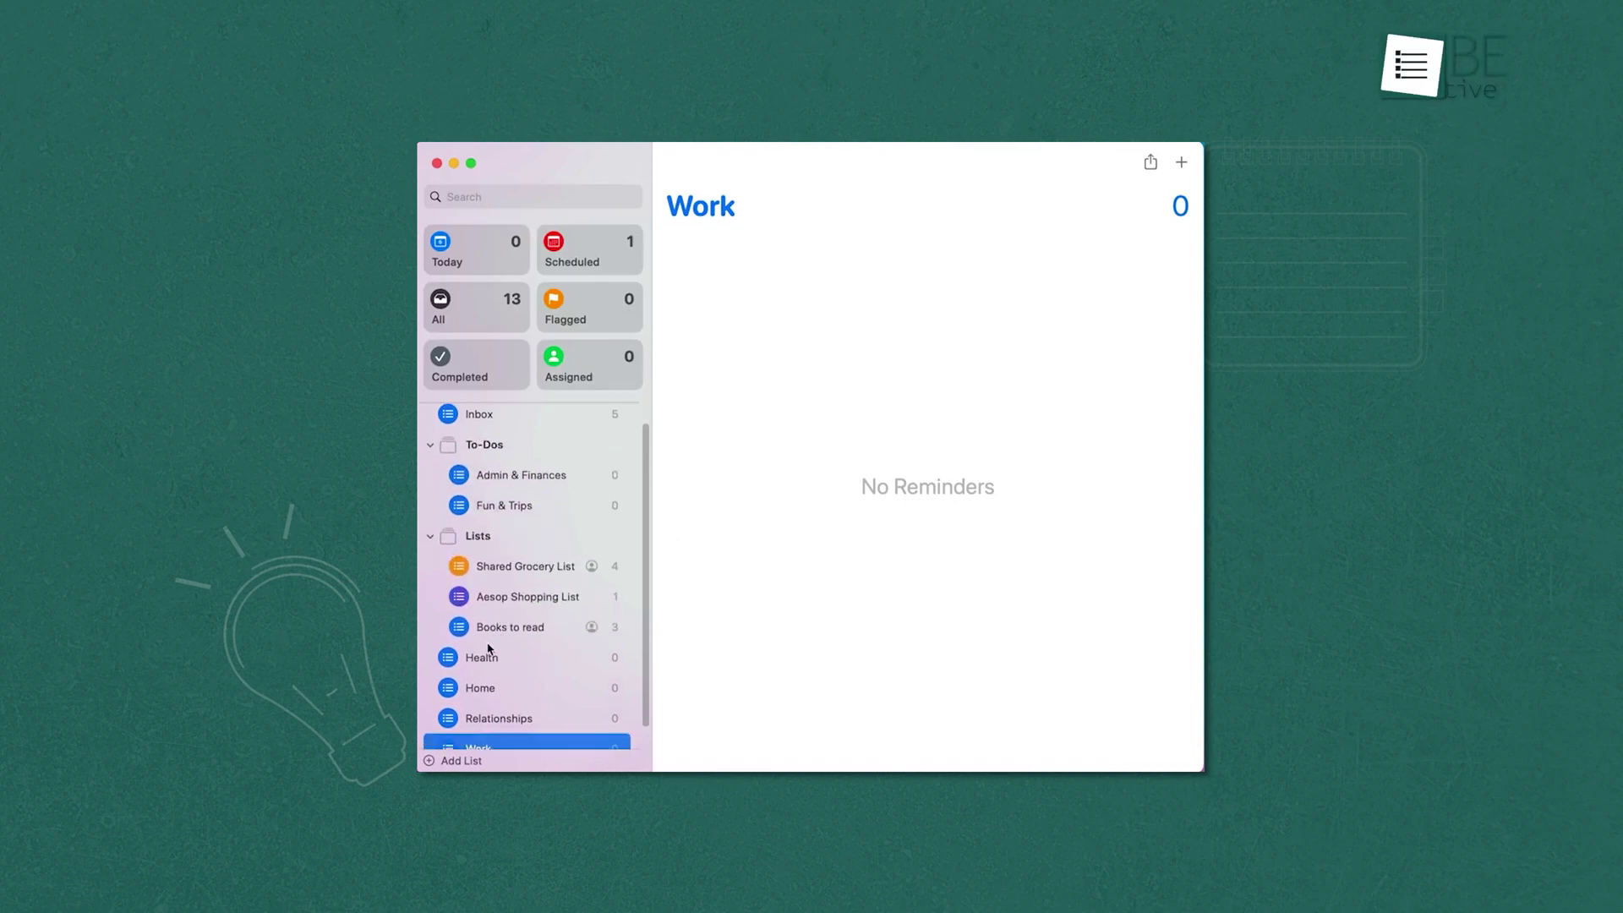
- Move Health, Home and Relationships into the To-Dos group
left_click_drag(513, 528, 512, 531)
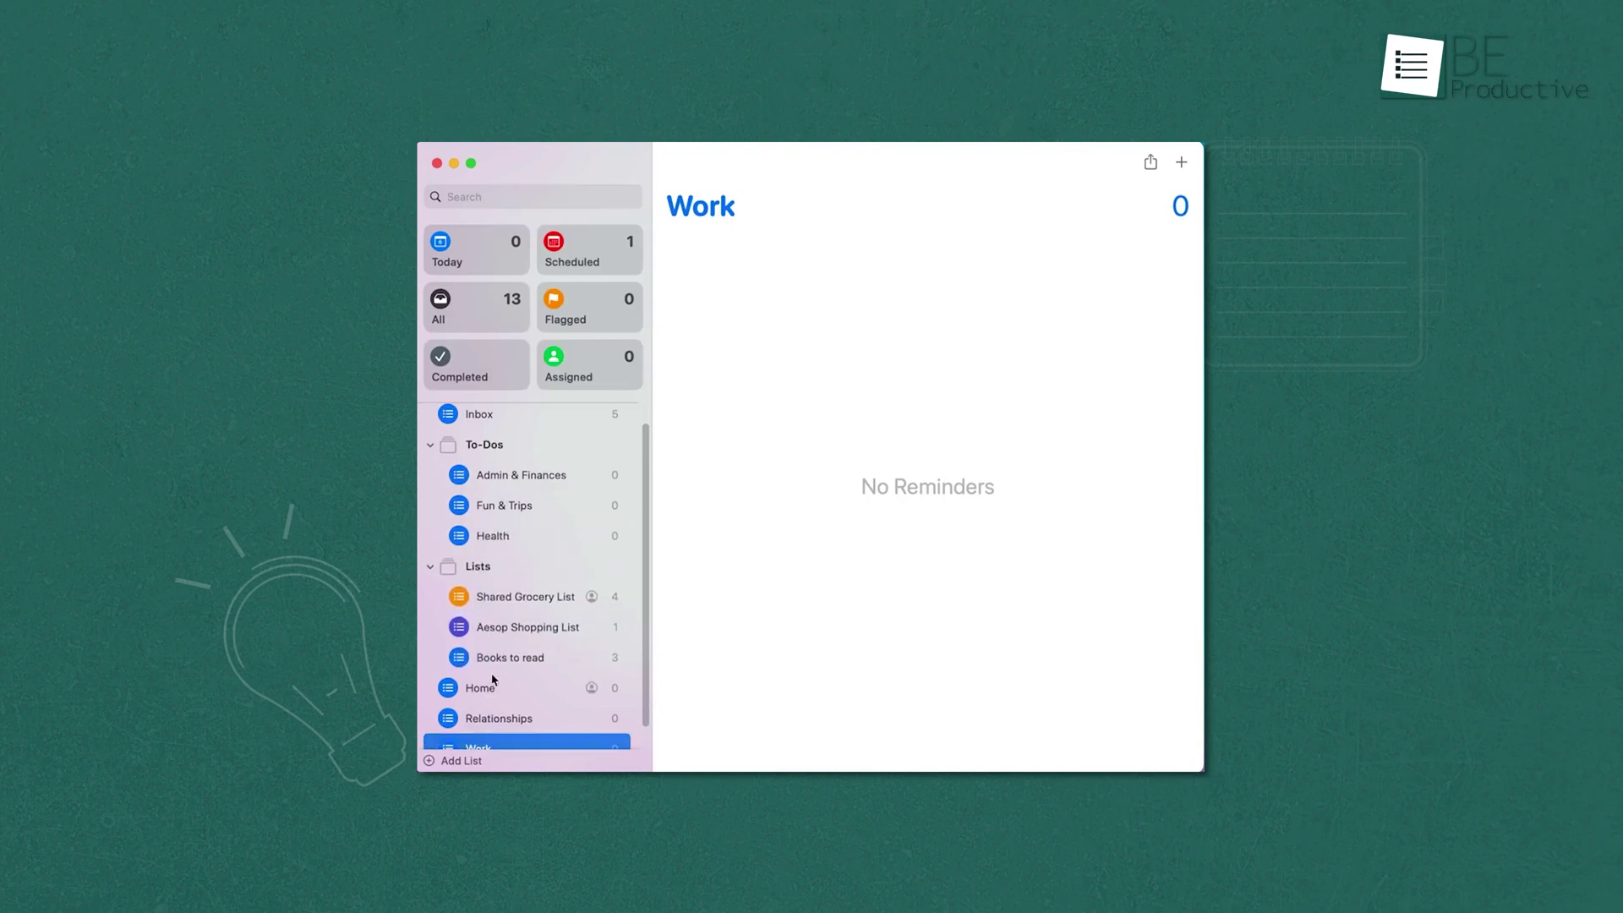
mouse_move(482, 680)
left_mouse_down()
mouse_move(524, 562)
mouse_move(550, 564)
left_mouse_up()
left_click_drag(491, 709, 508, 598)
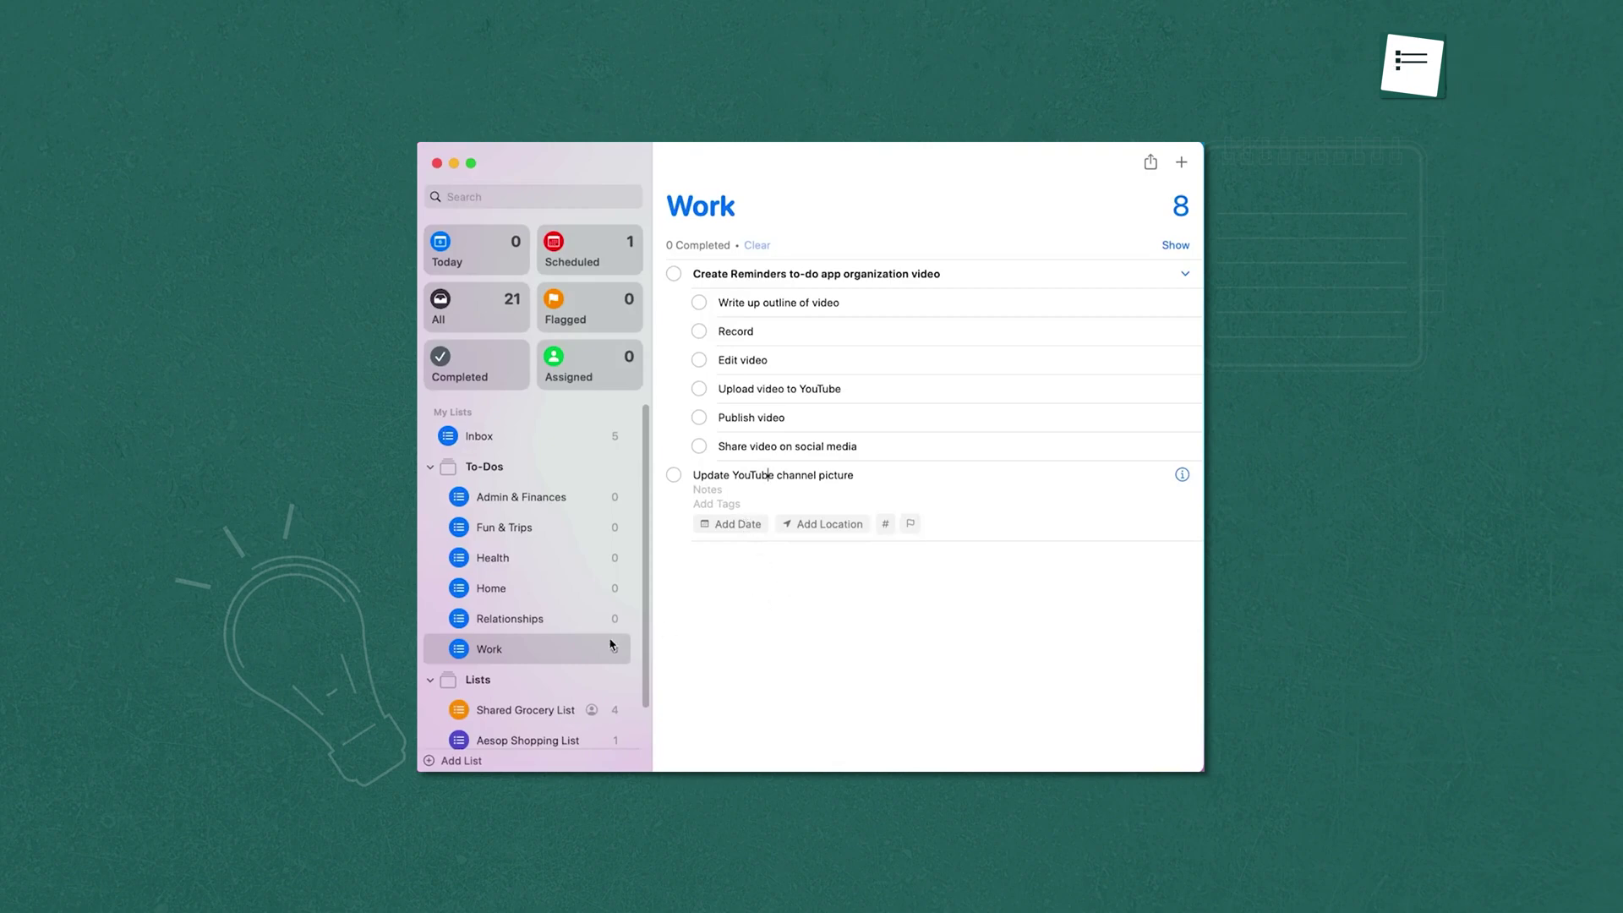
- Enter the reminder 'Create Reminders to-do app organization video' and start the next item
left_click(544, 618)
type("Buy")
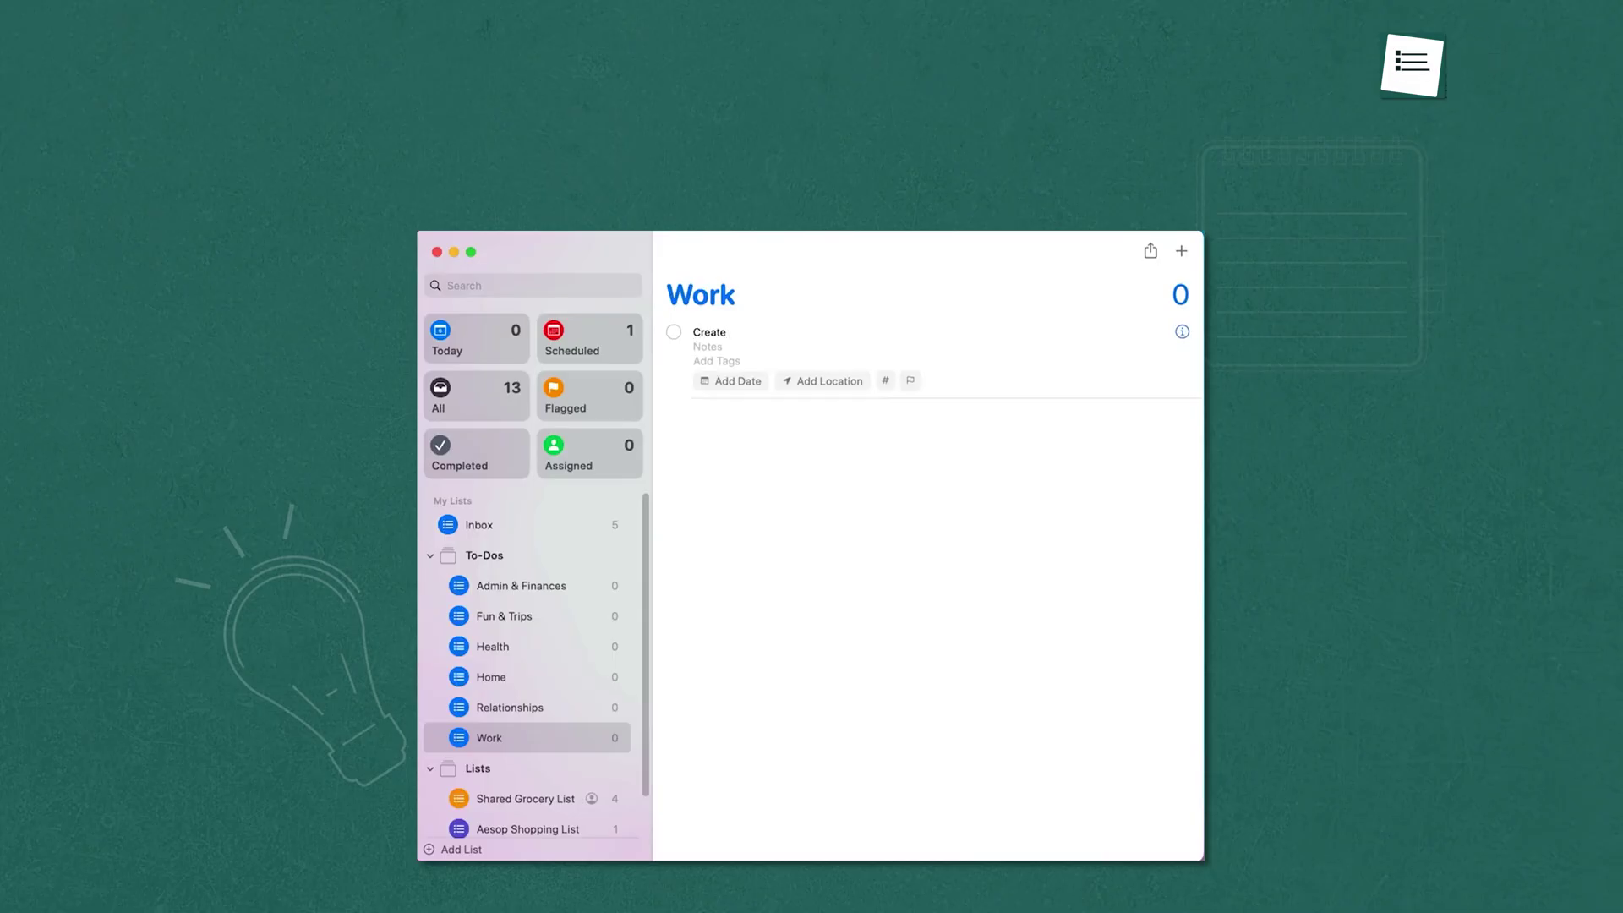
type("deo")
key("Return")
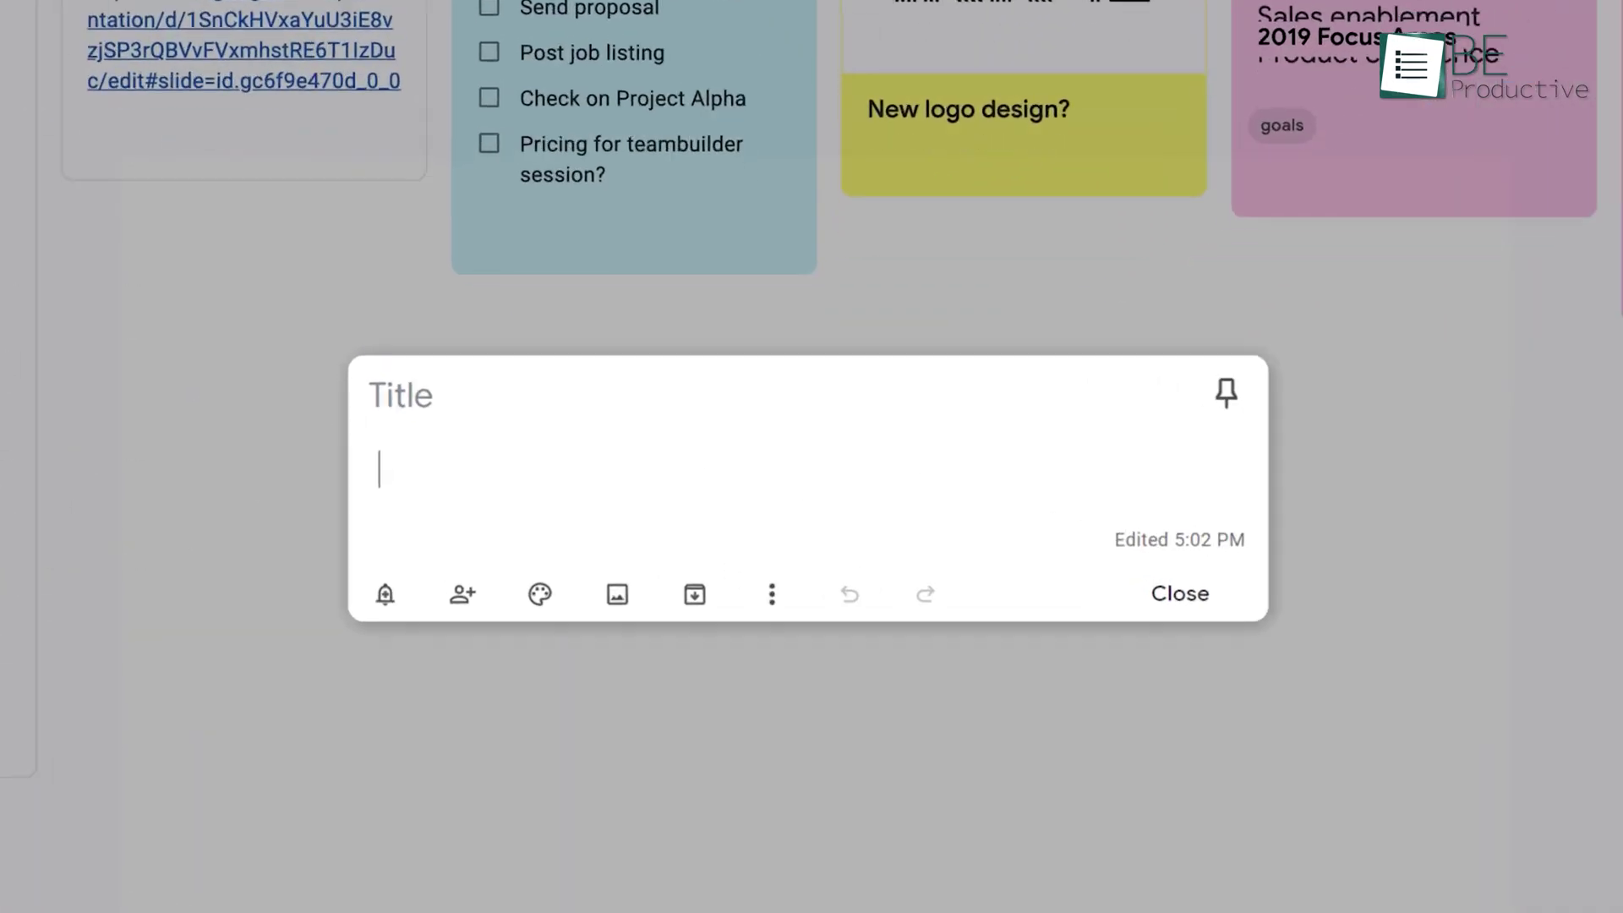
- Save the image note text 'Some wonderful tips on how to build a stronger' and add a '- #' line
type("Some wonderfu")
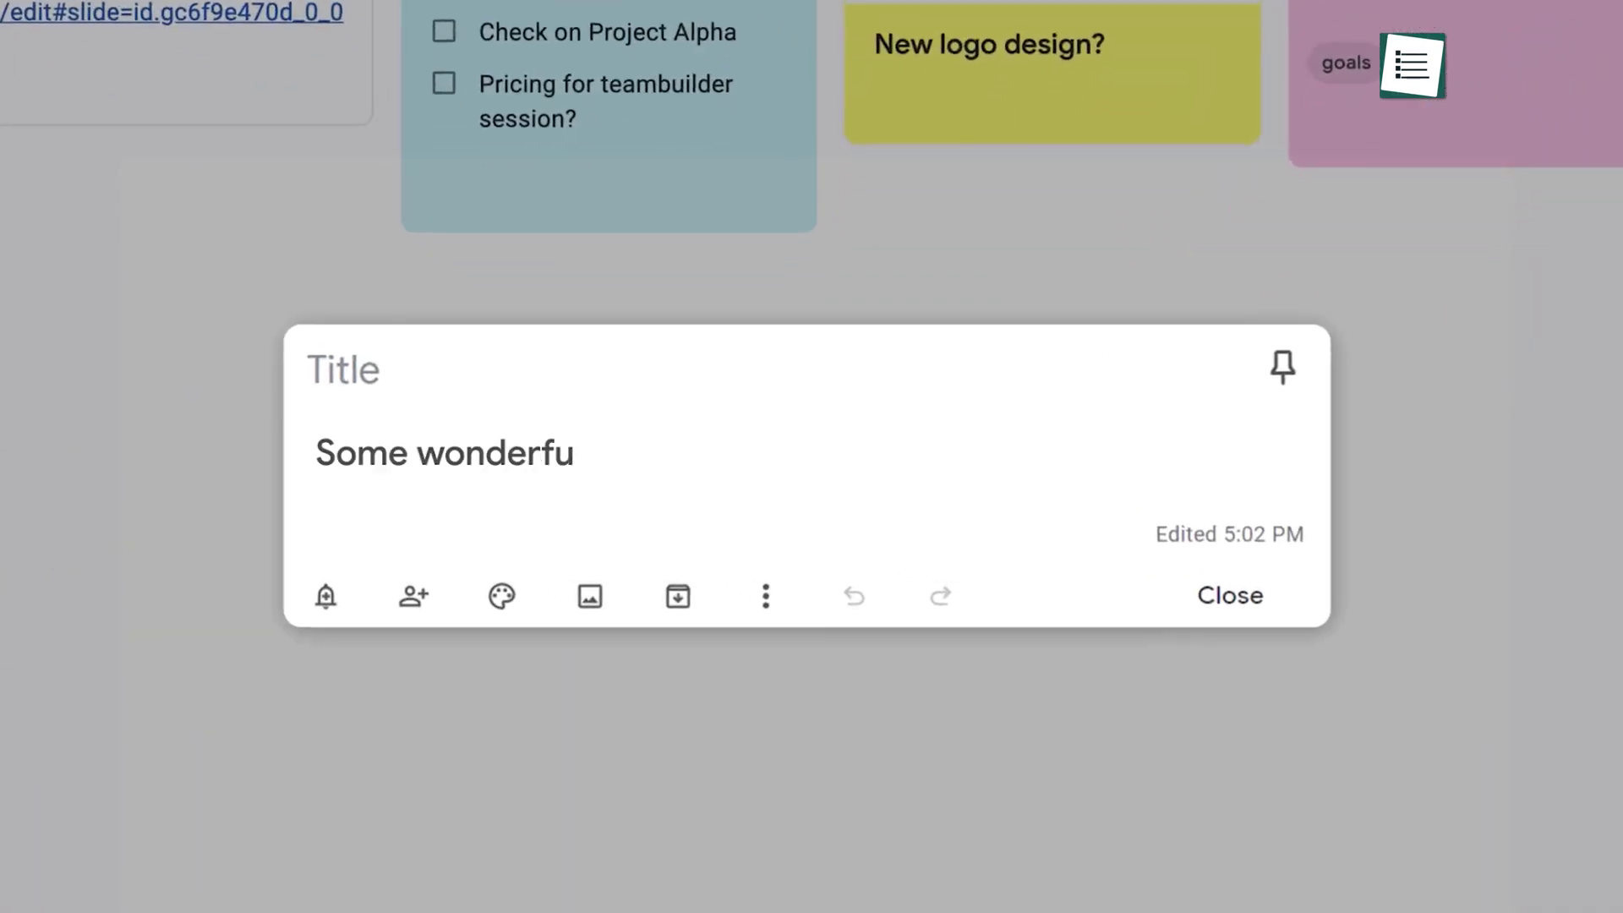
type("l tips on how to build a stronger")
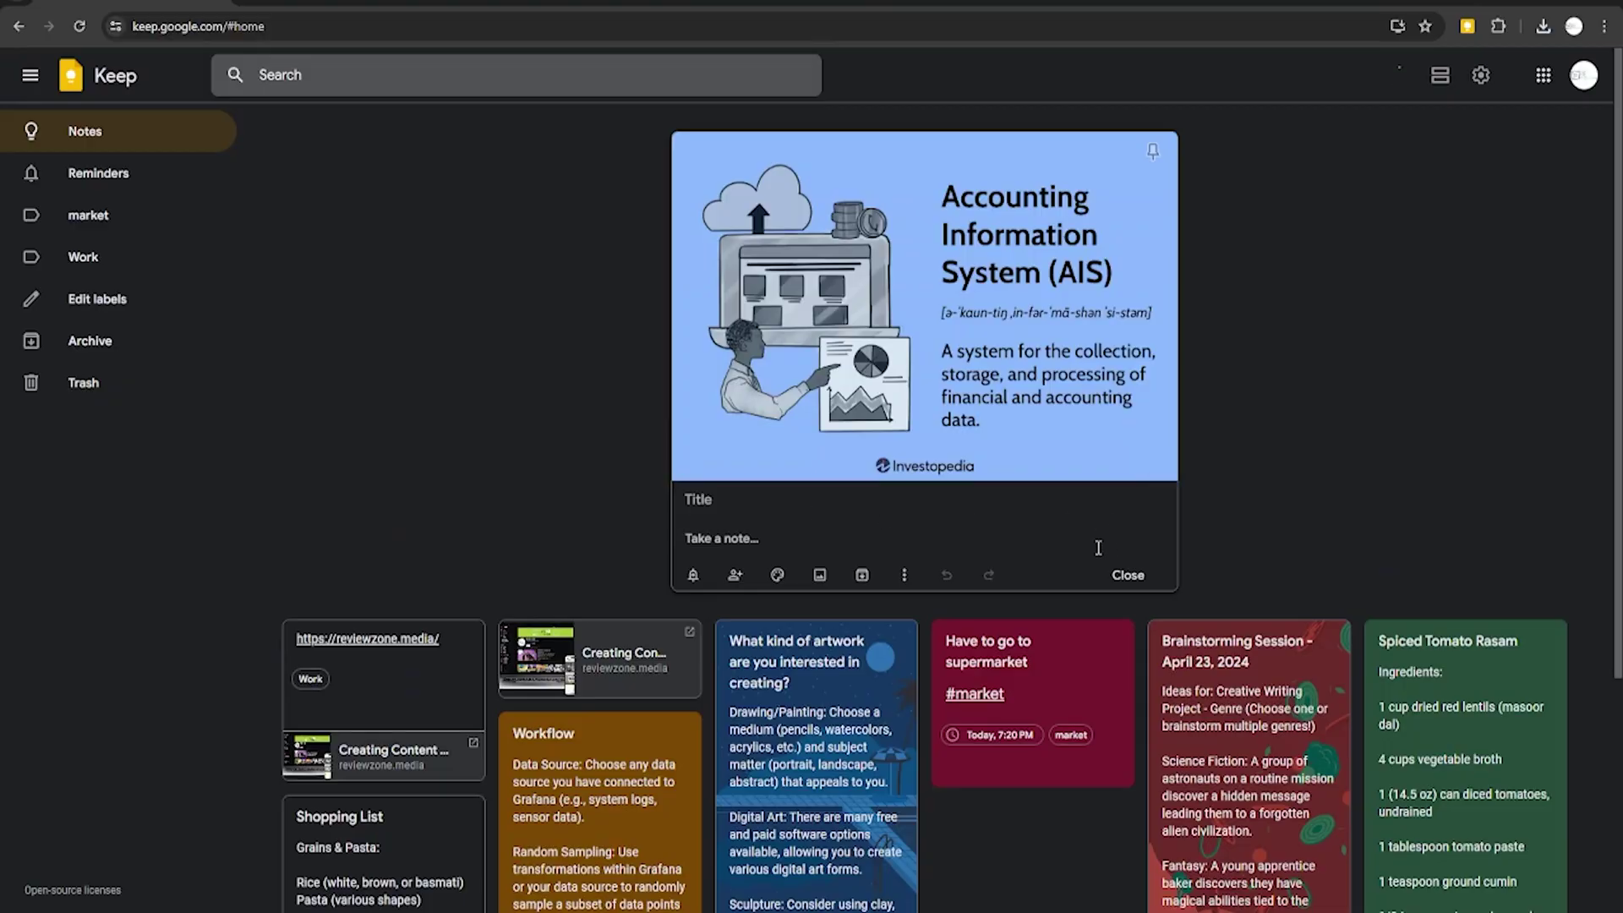
left_click(1129, 577)
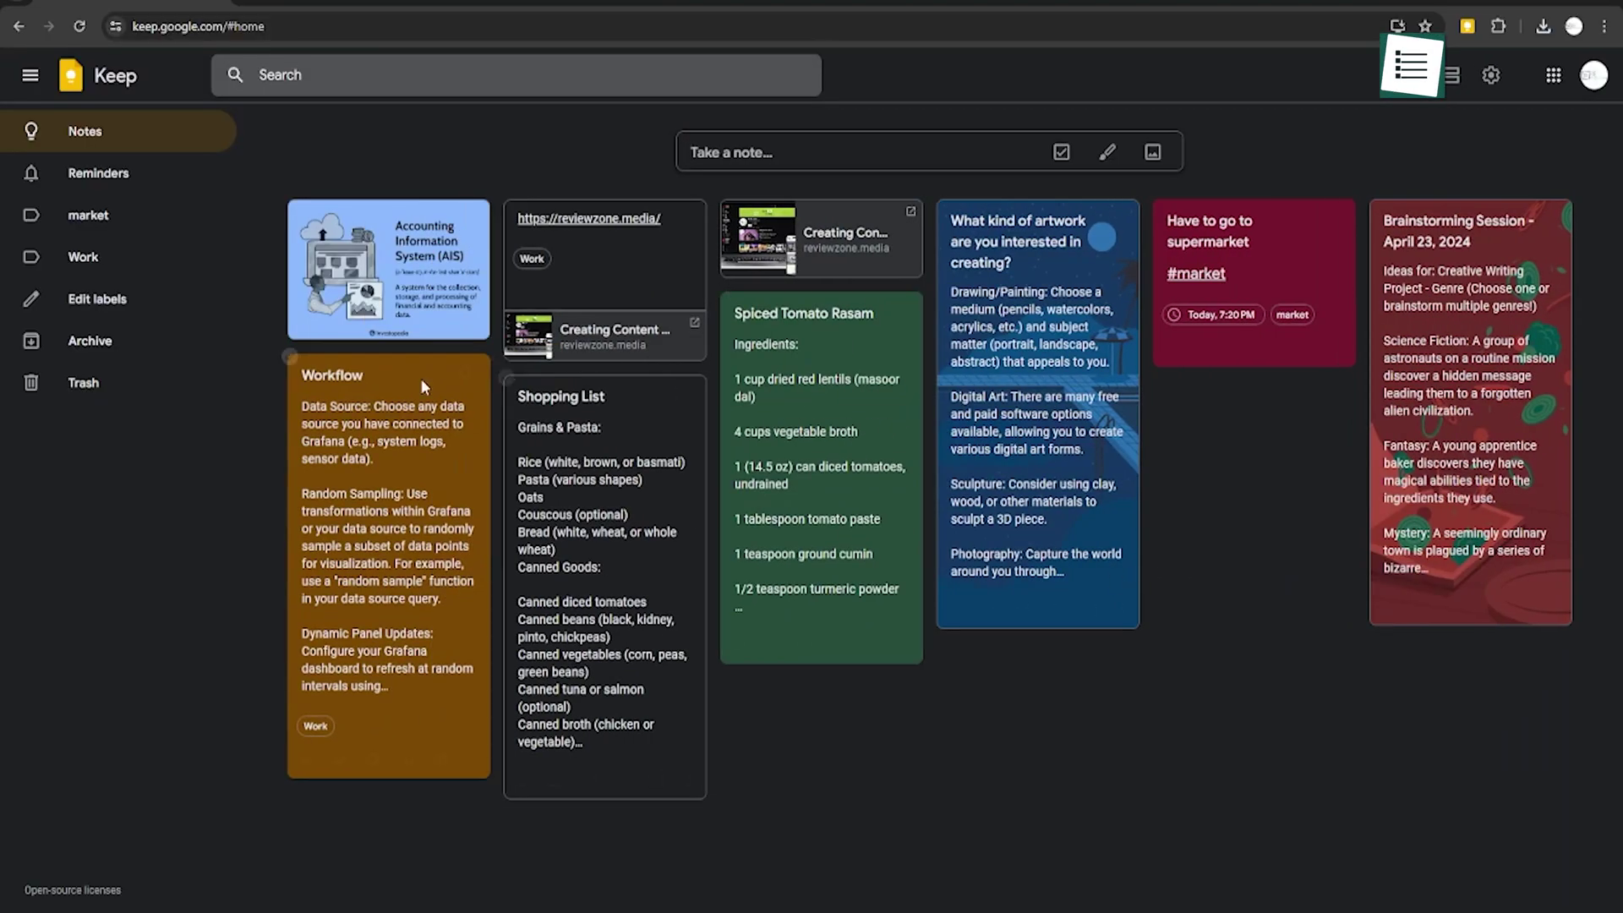
left_click(363, 282)
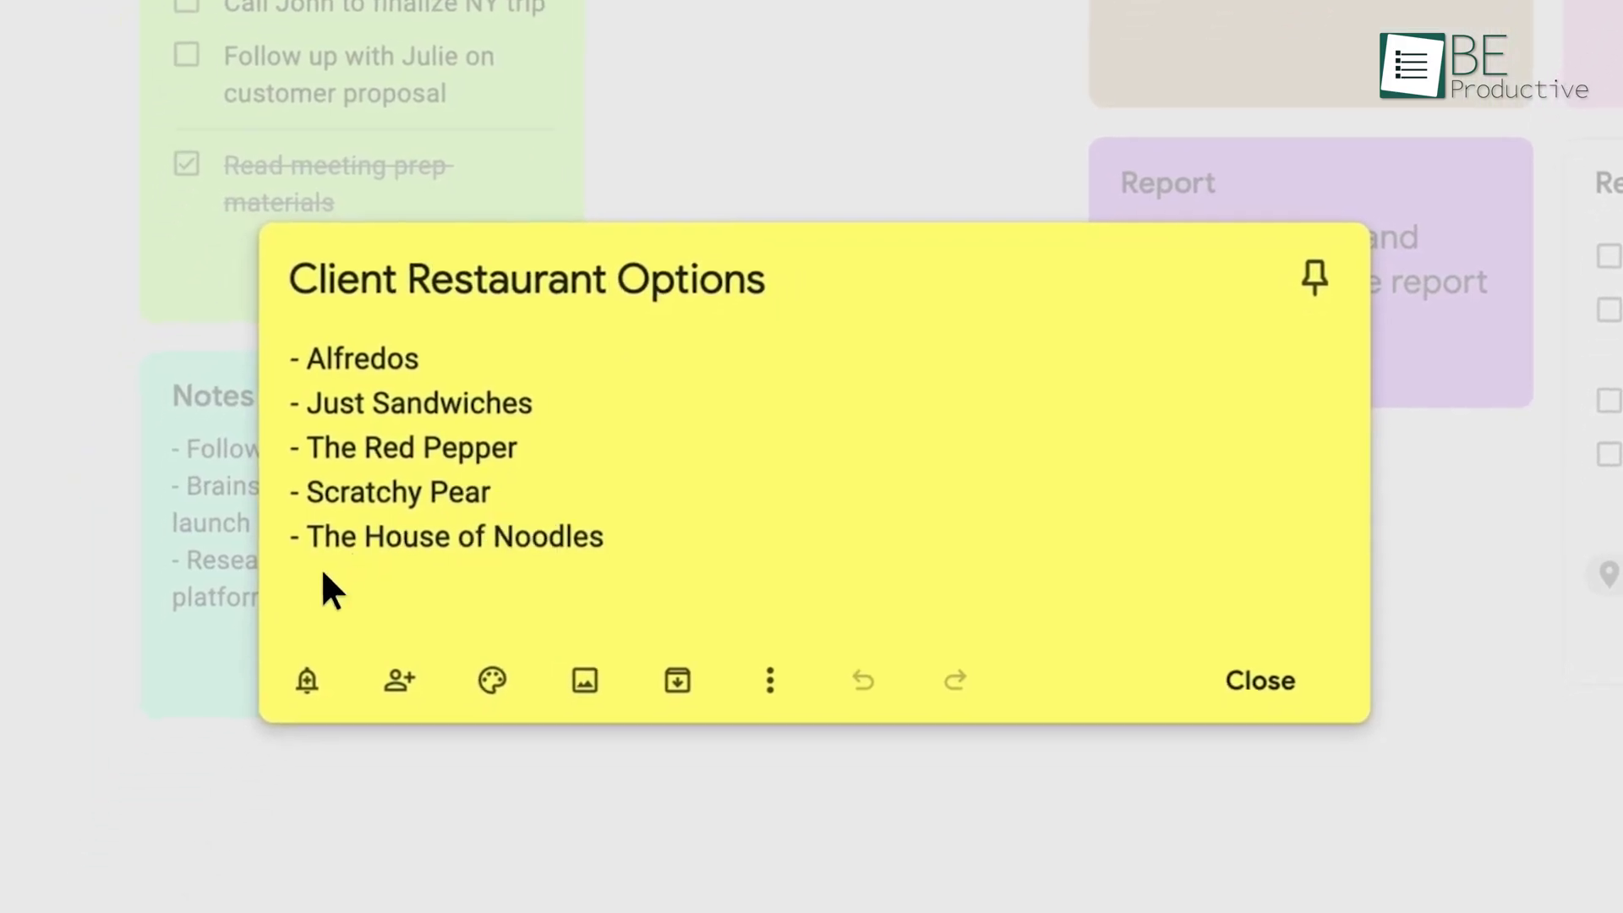
left_click(313, 583)
type("- #Work")
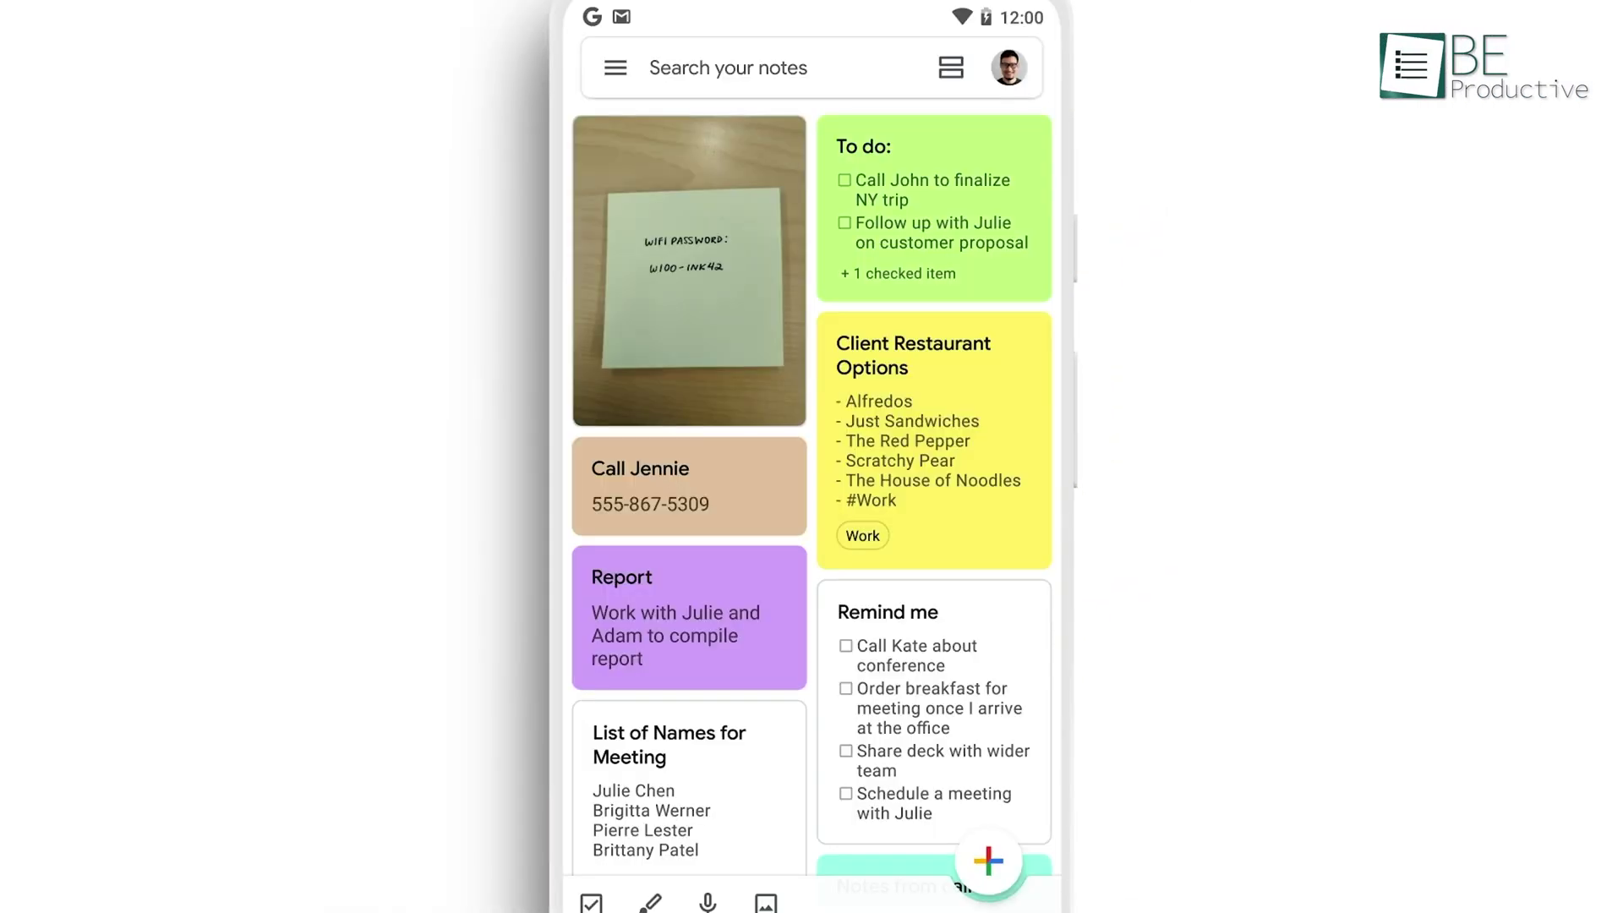
- Grab the handwritten text from the sticky-note photo, then return to the notes grid
left_click(689, 271)
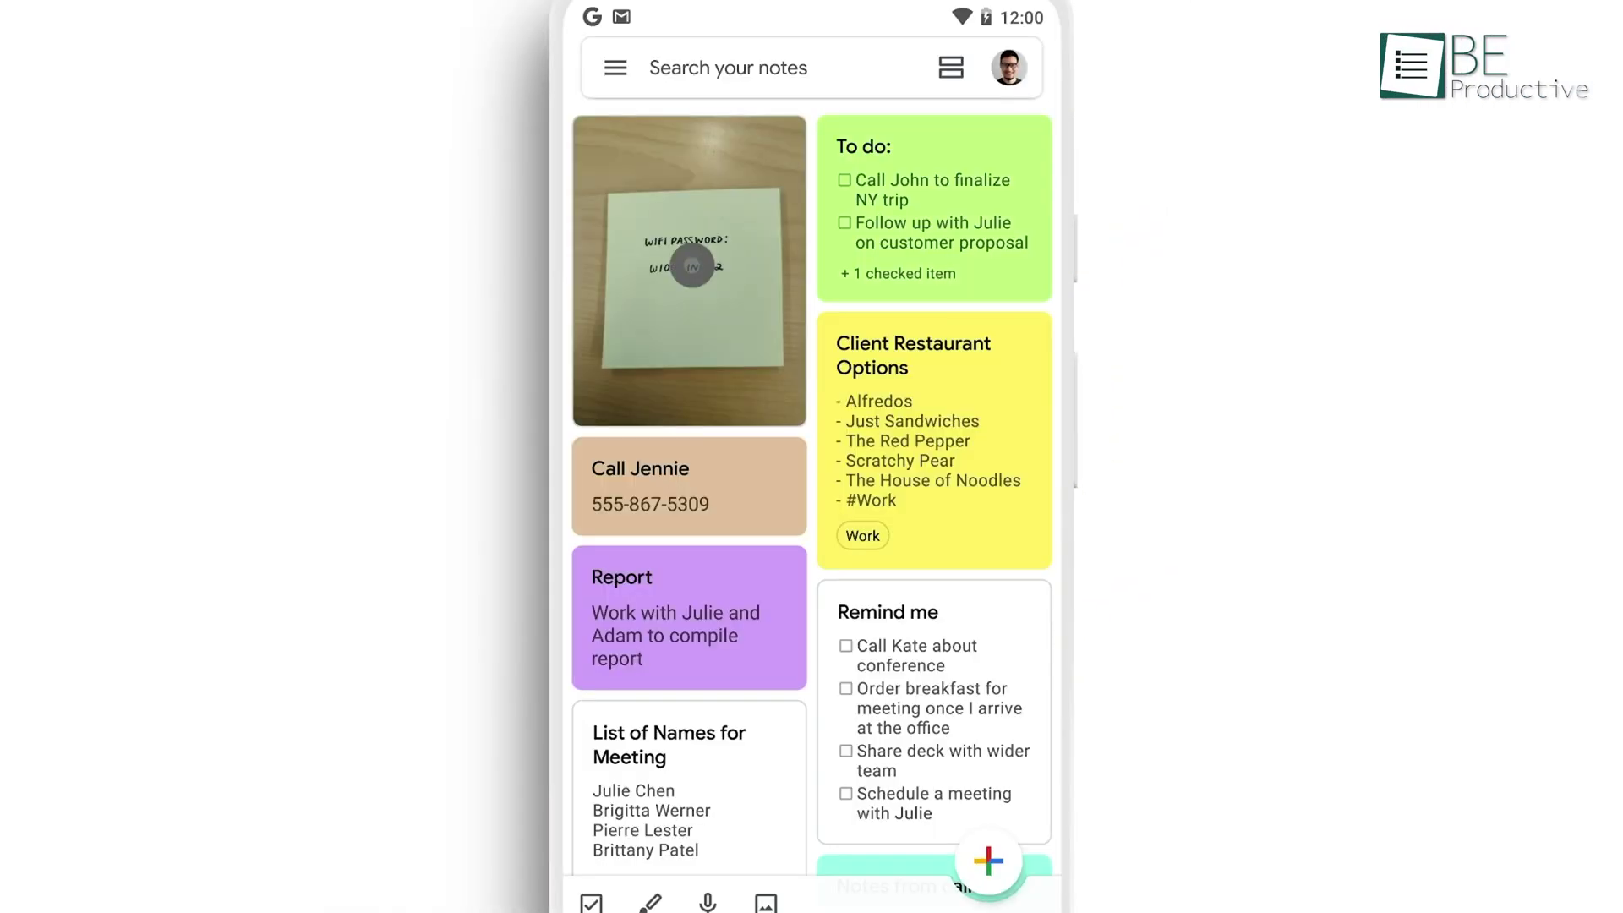
left_click(807, 462)
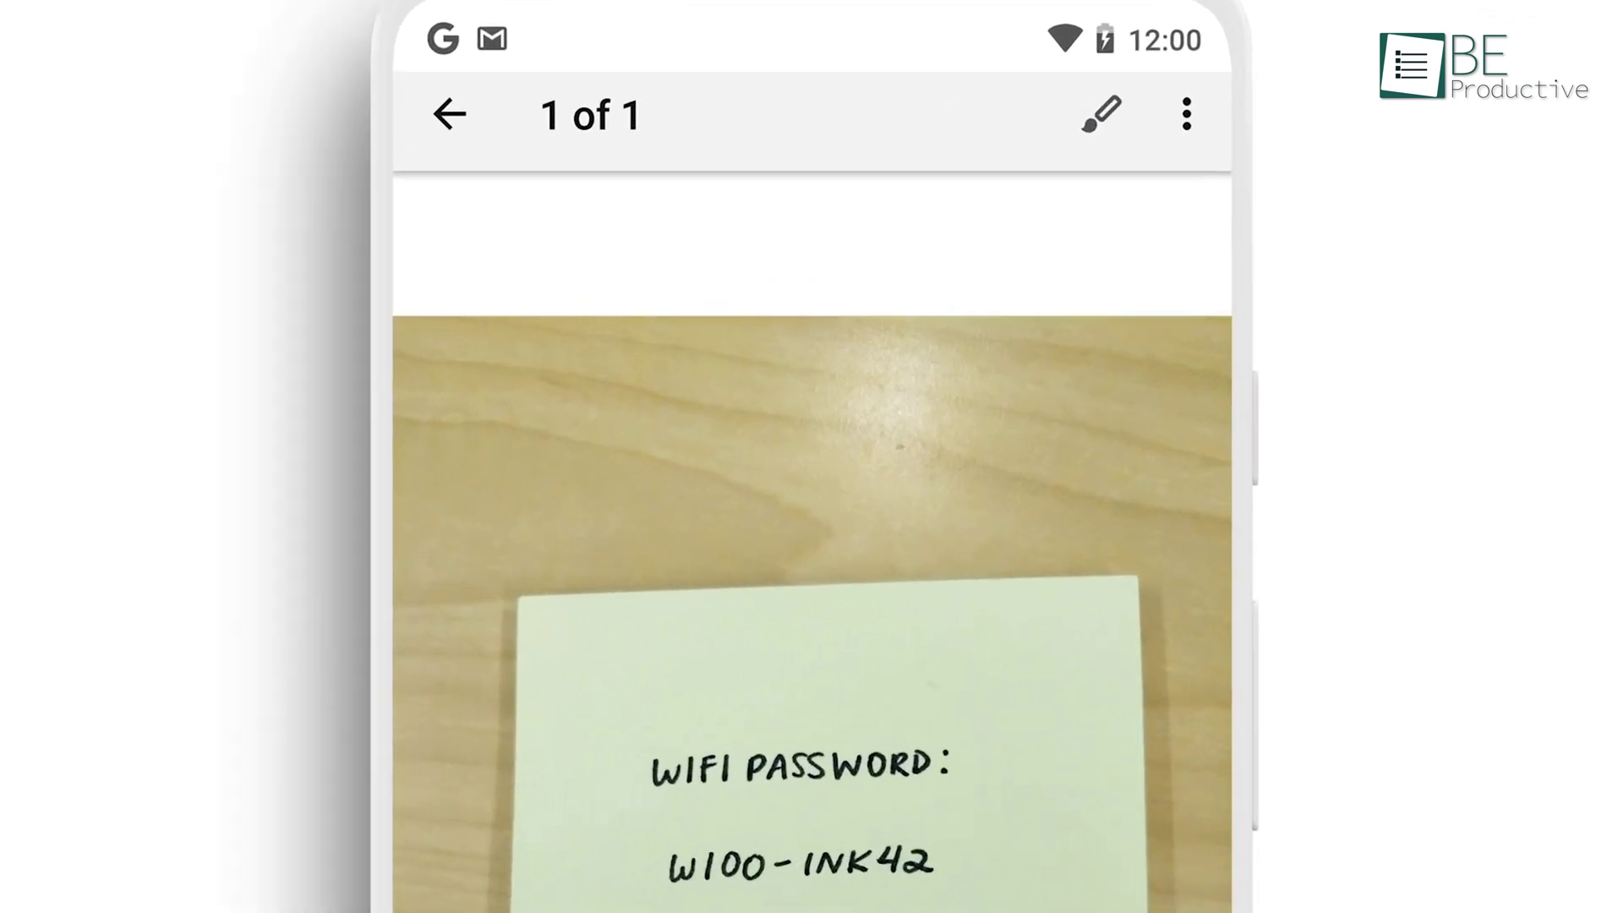
left_click(1123, 115)
left_click(874, 115)
left_click(449, 113)
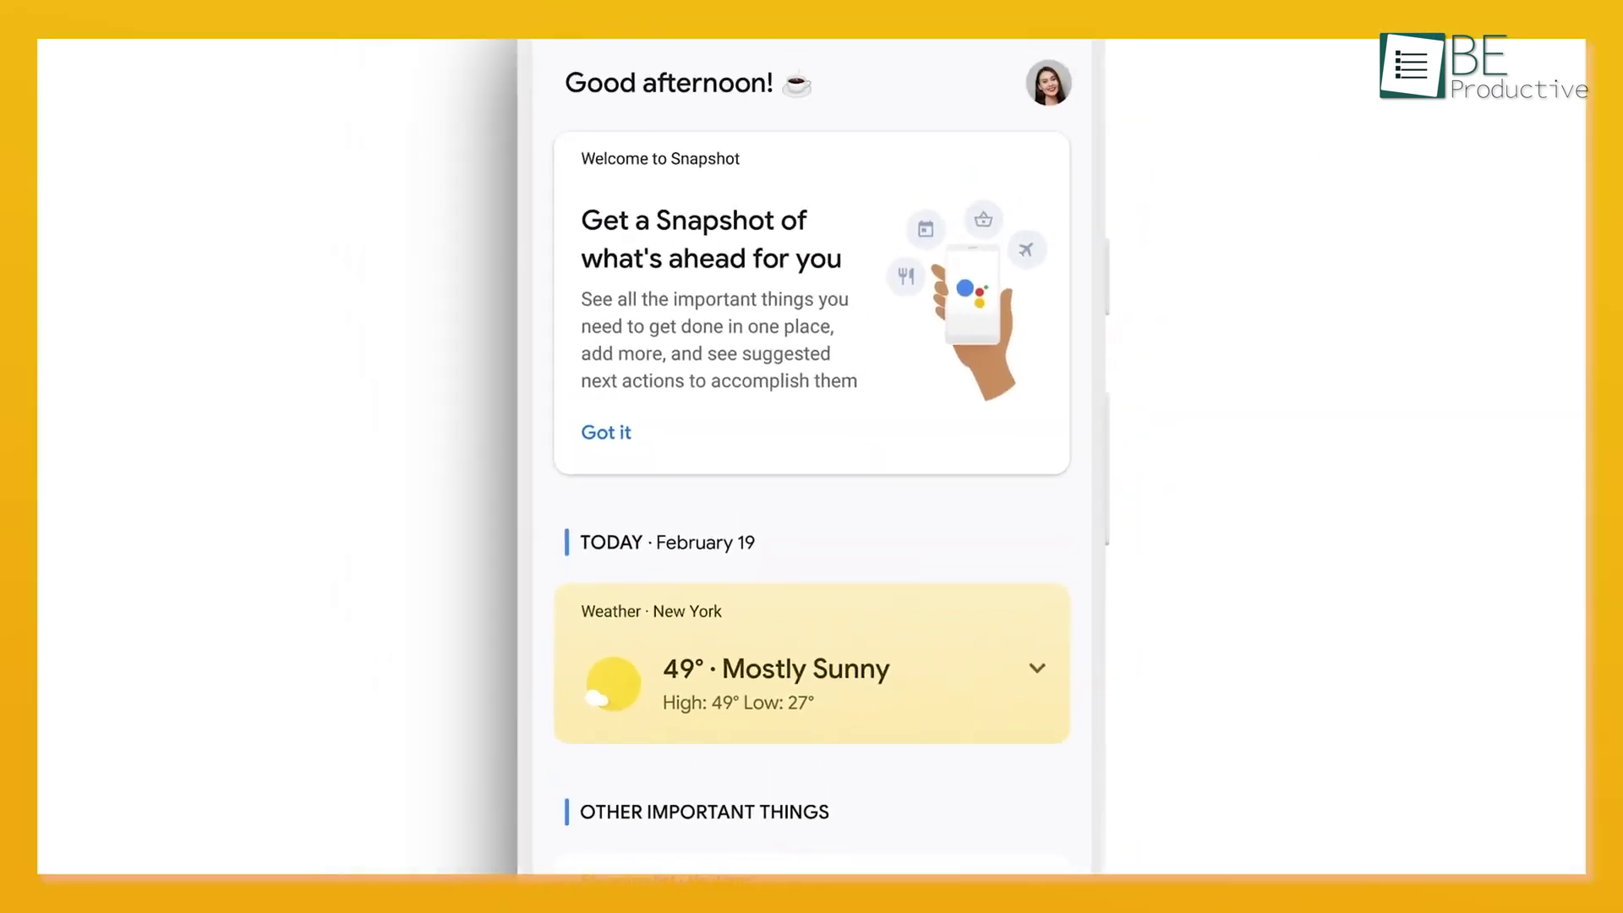
- Choose Google Keep under Services > Notes & Lists, then ask the Assistant to add avocados to the grocery list
left_click(1048, 83)
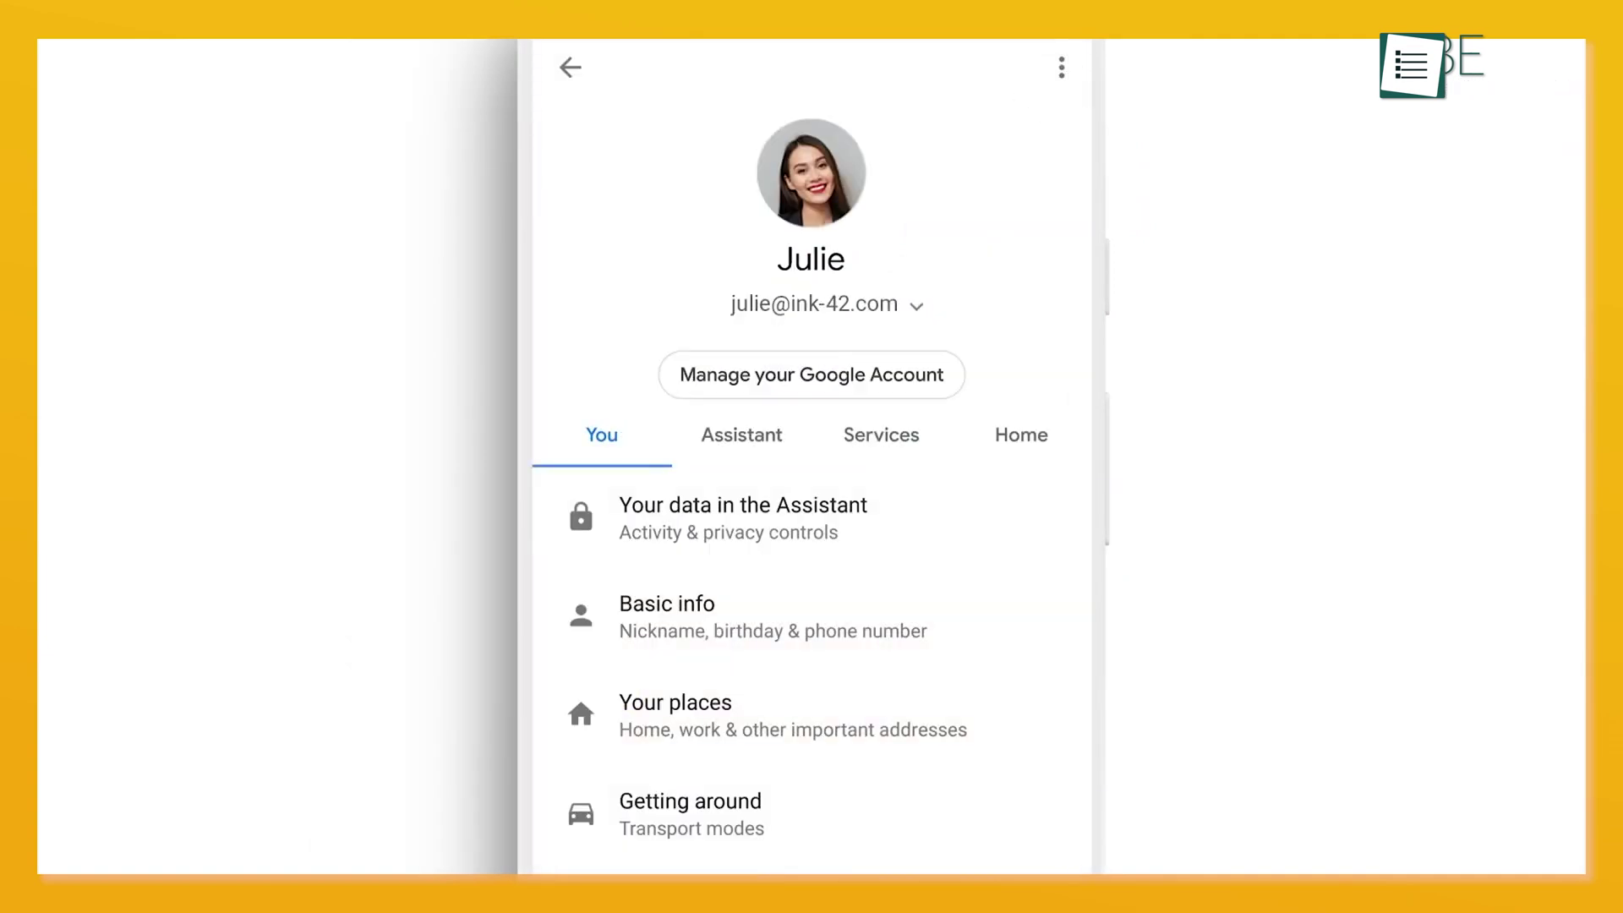
left_click(881, 434)
left_click(689, 502)
left_click(1055, 491)
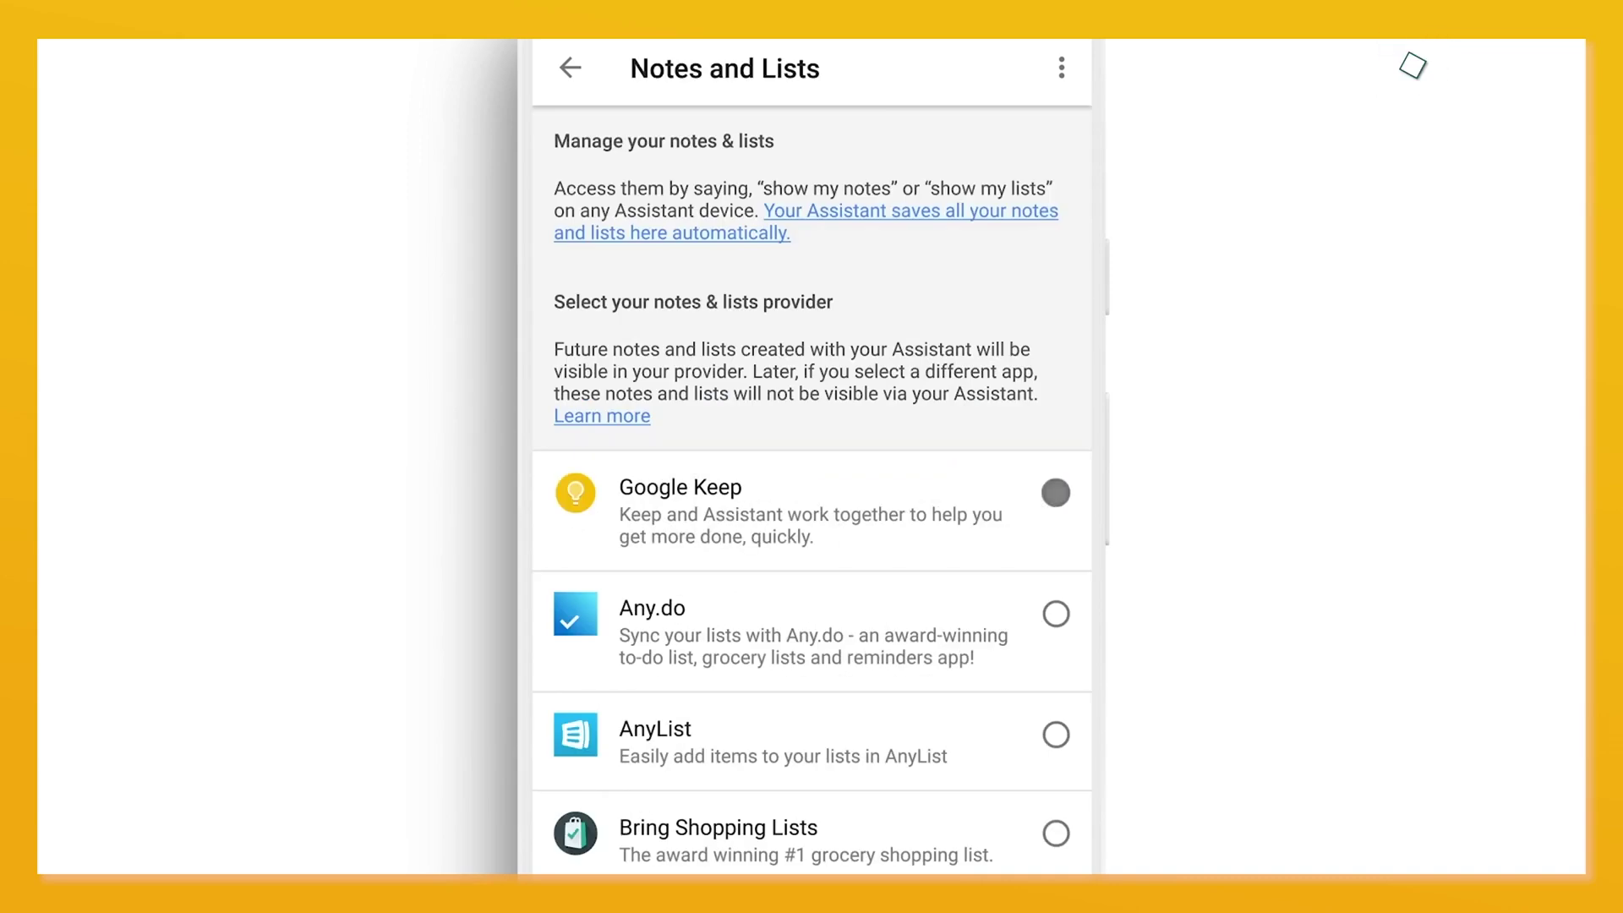
left_click(976, 687)
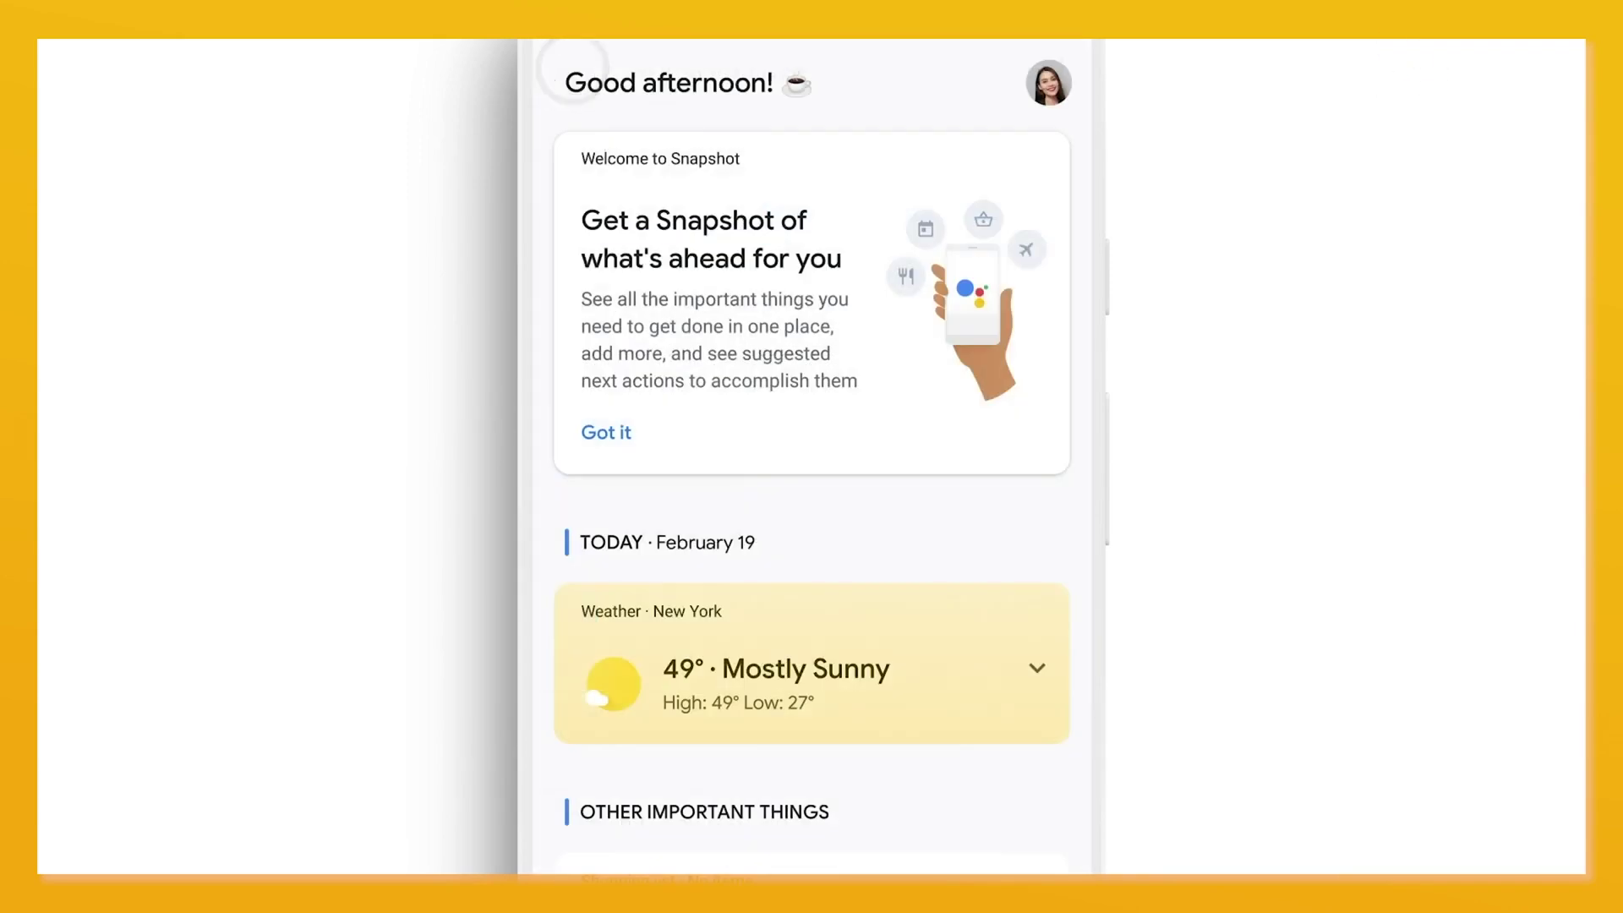
scroll(812, 423, "down", 3)
left_click(811, 810)
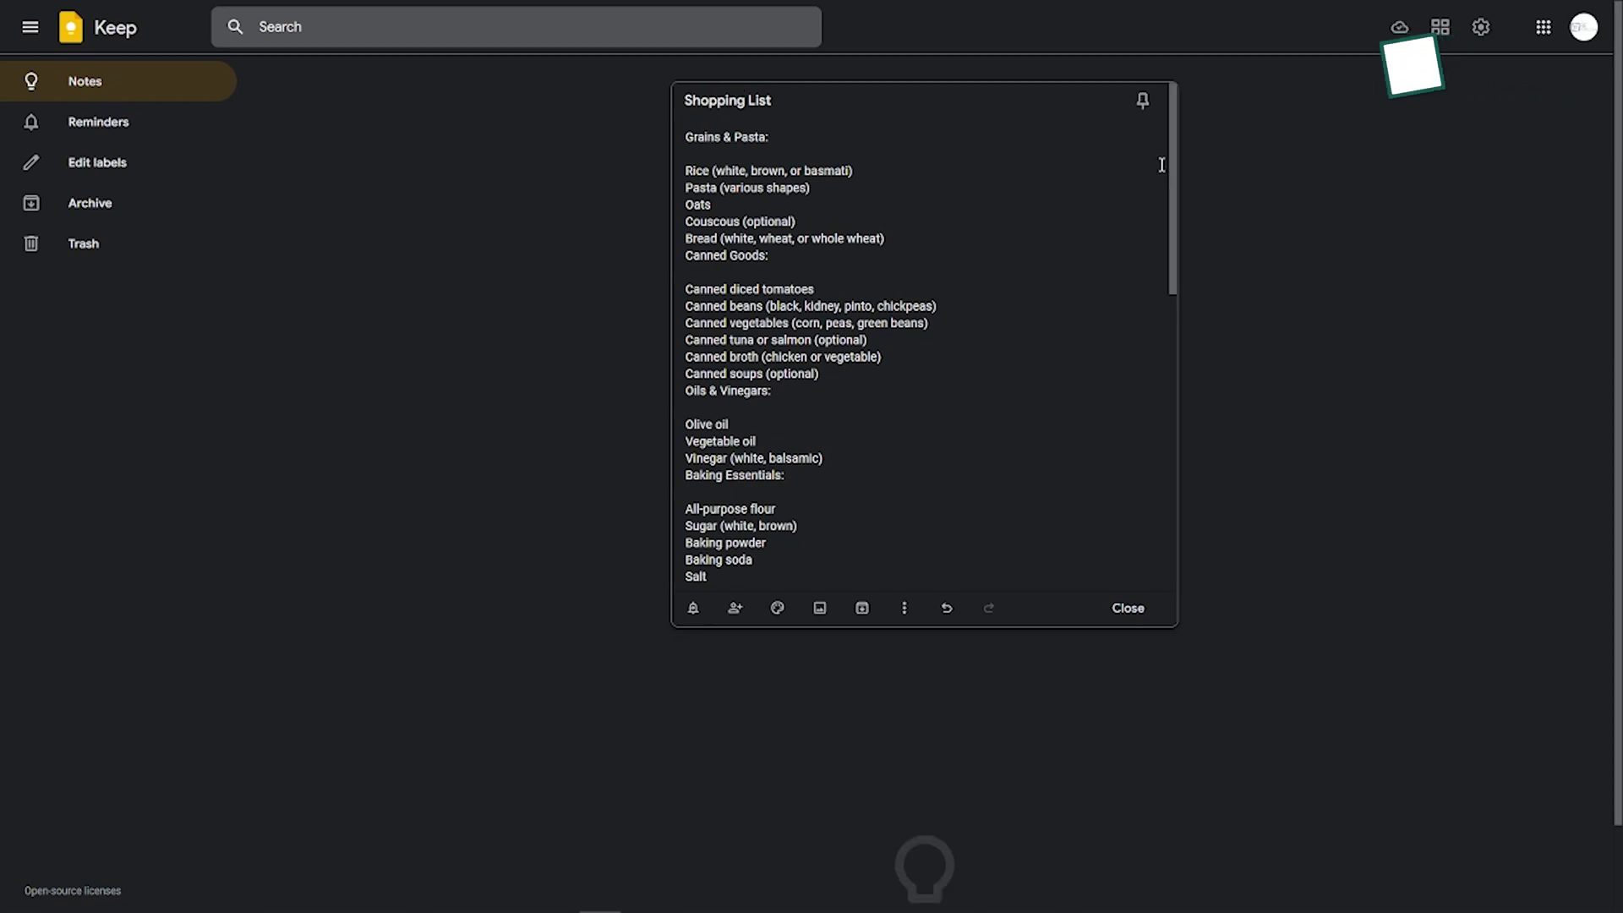
- Label the Workflow note with a new 'Work' label, then show the Remind me note's reminder options
scroll(1173, 152, "down", 1)
left_click_drag(1173, 152, 1167, 441)
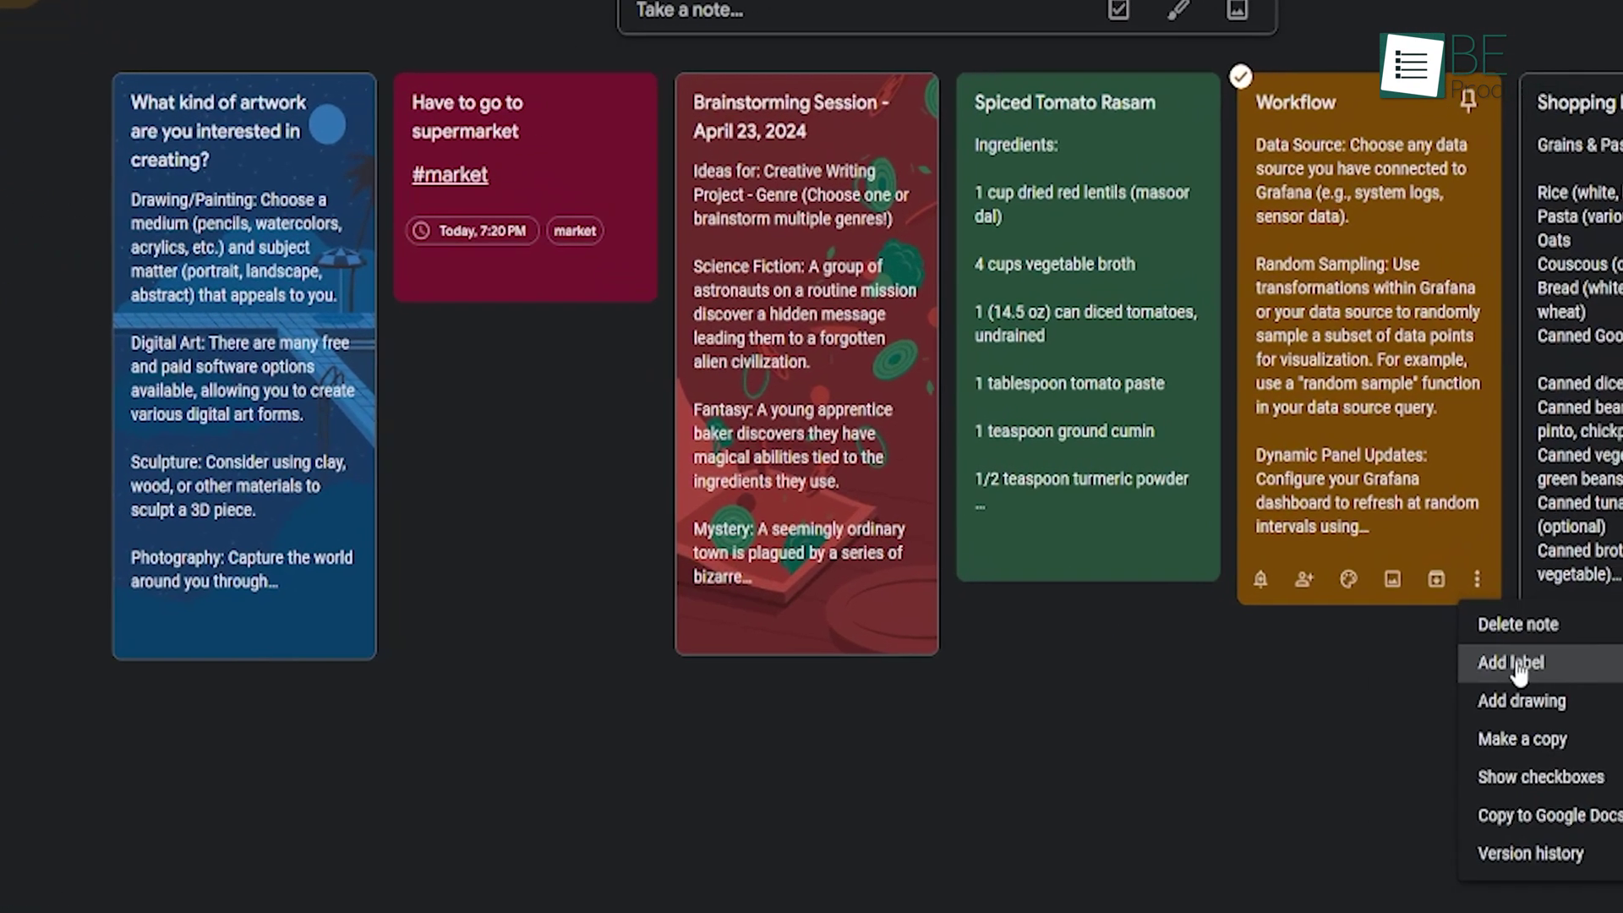
left_click(1365, 615)
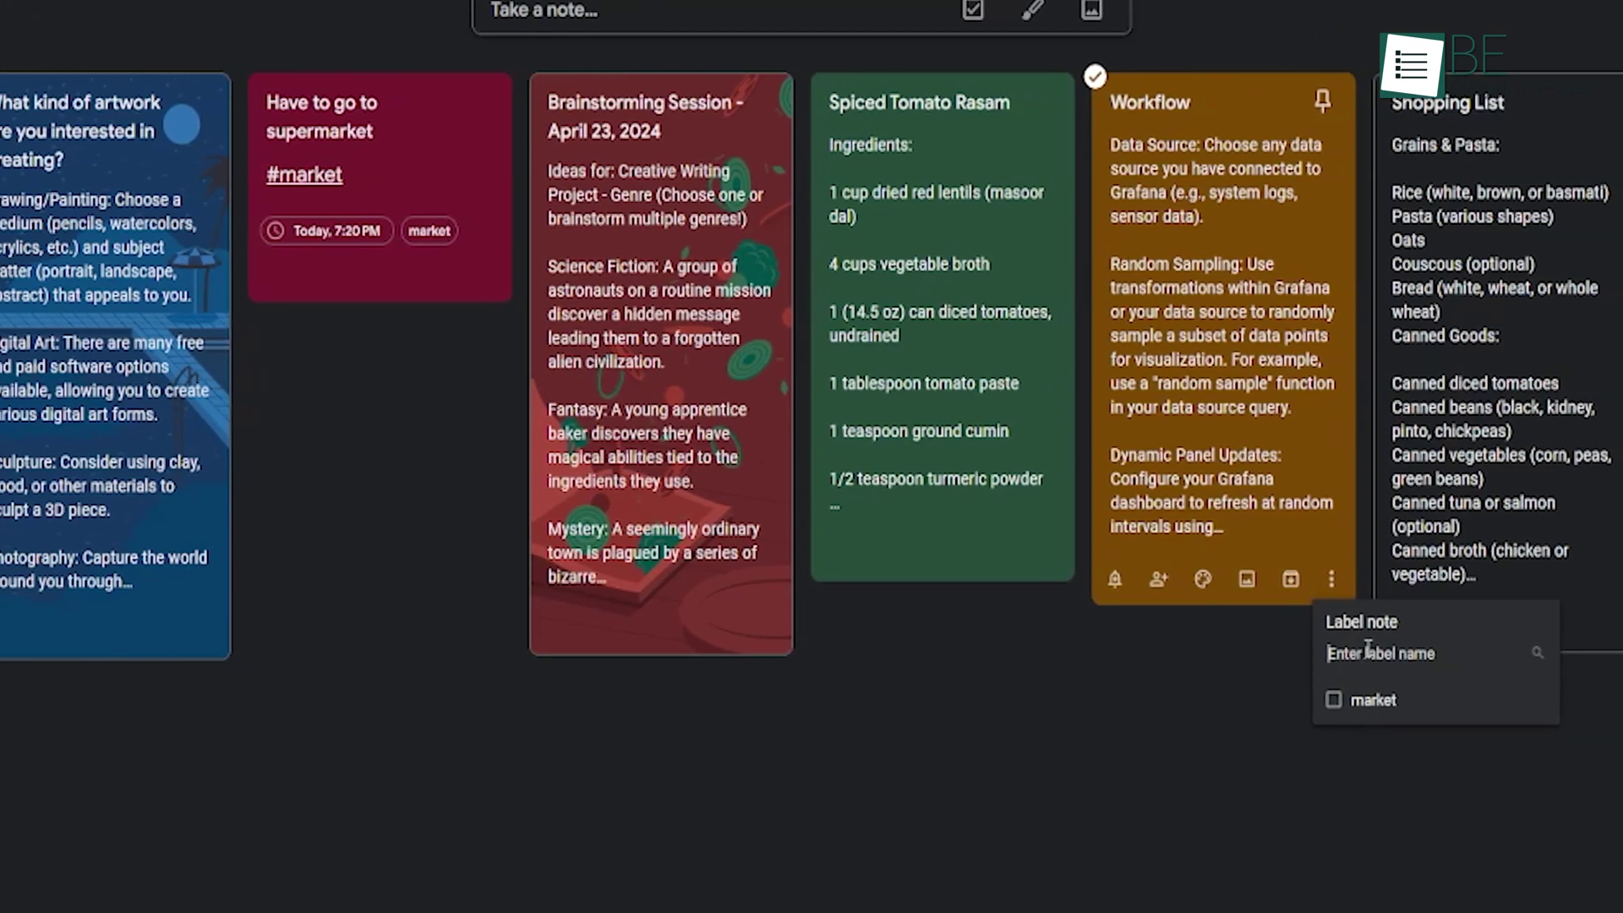
type("work")
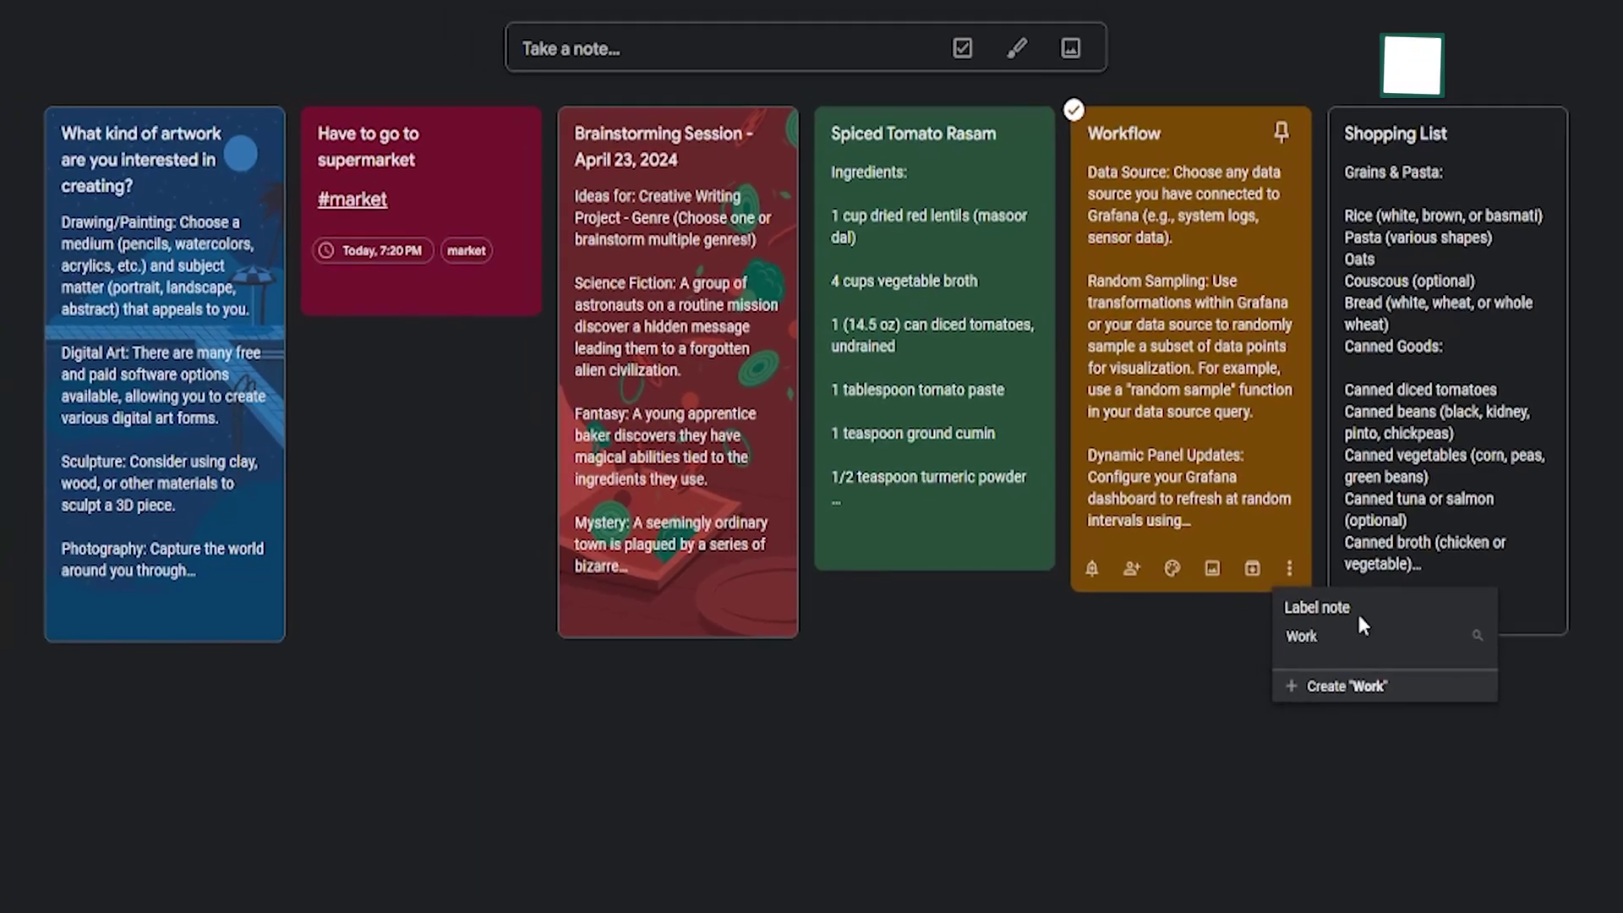
left_click(1353, 690)
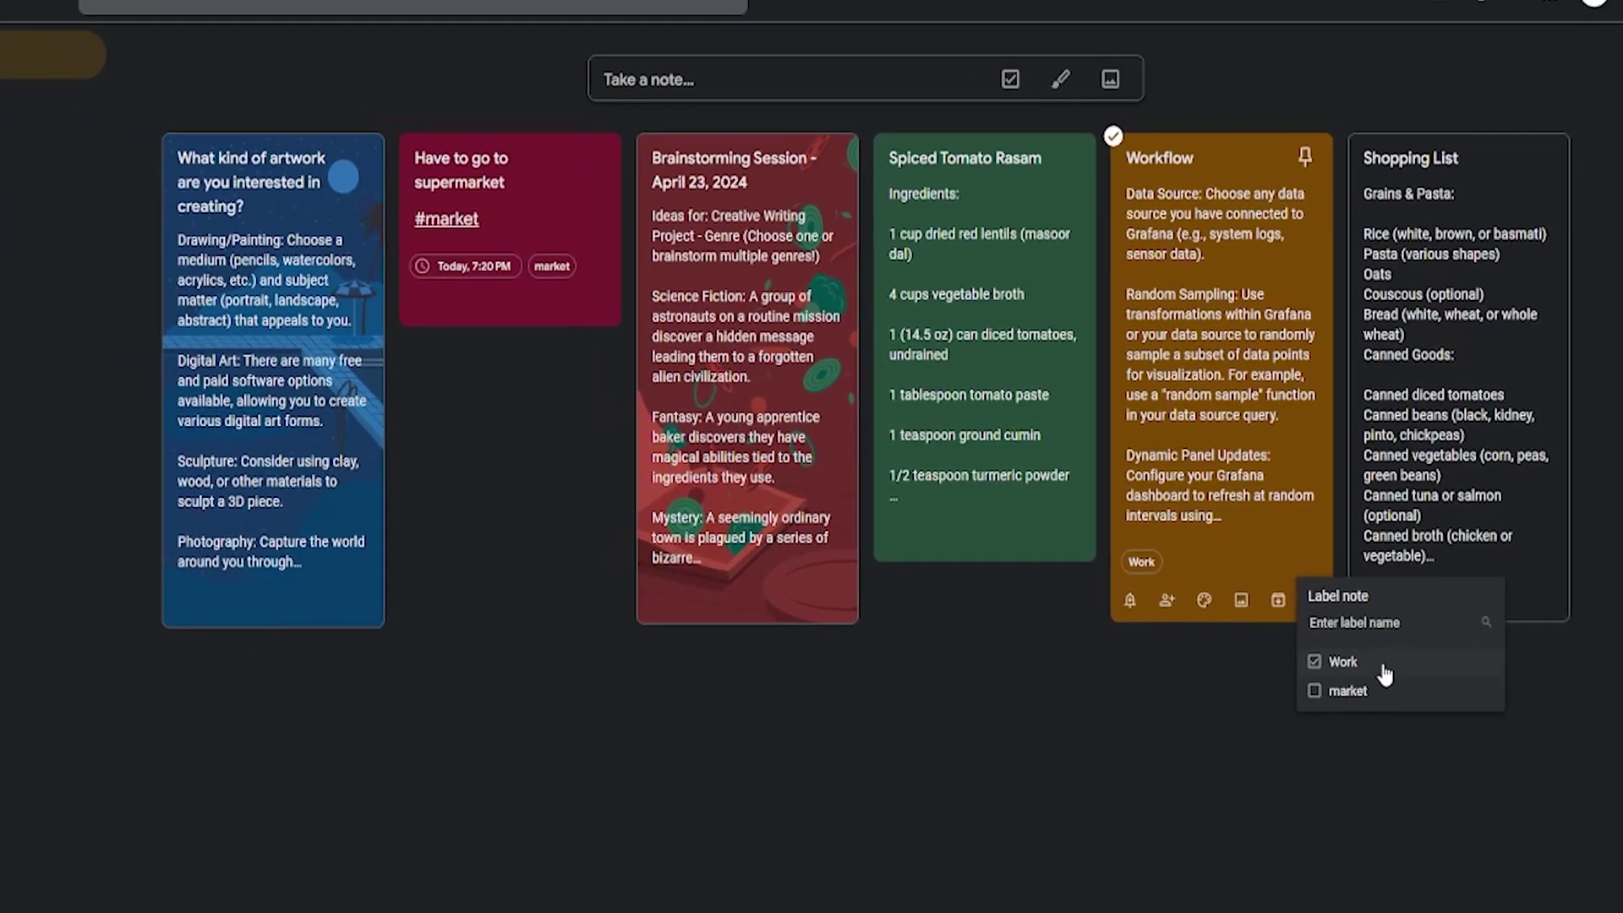
left_click(1215, 675)
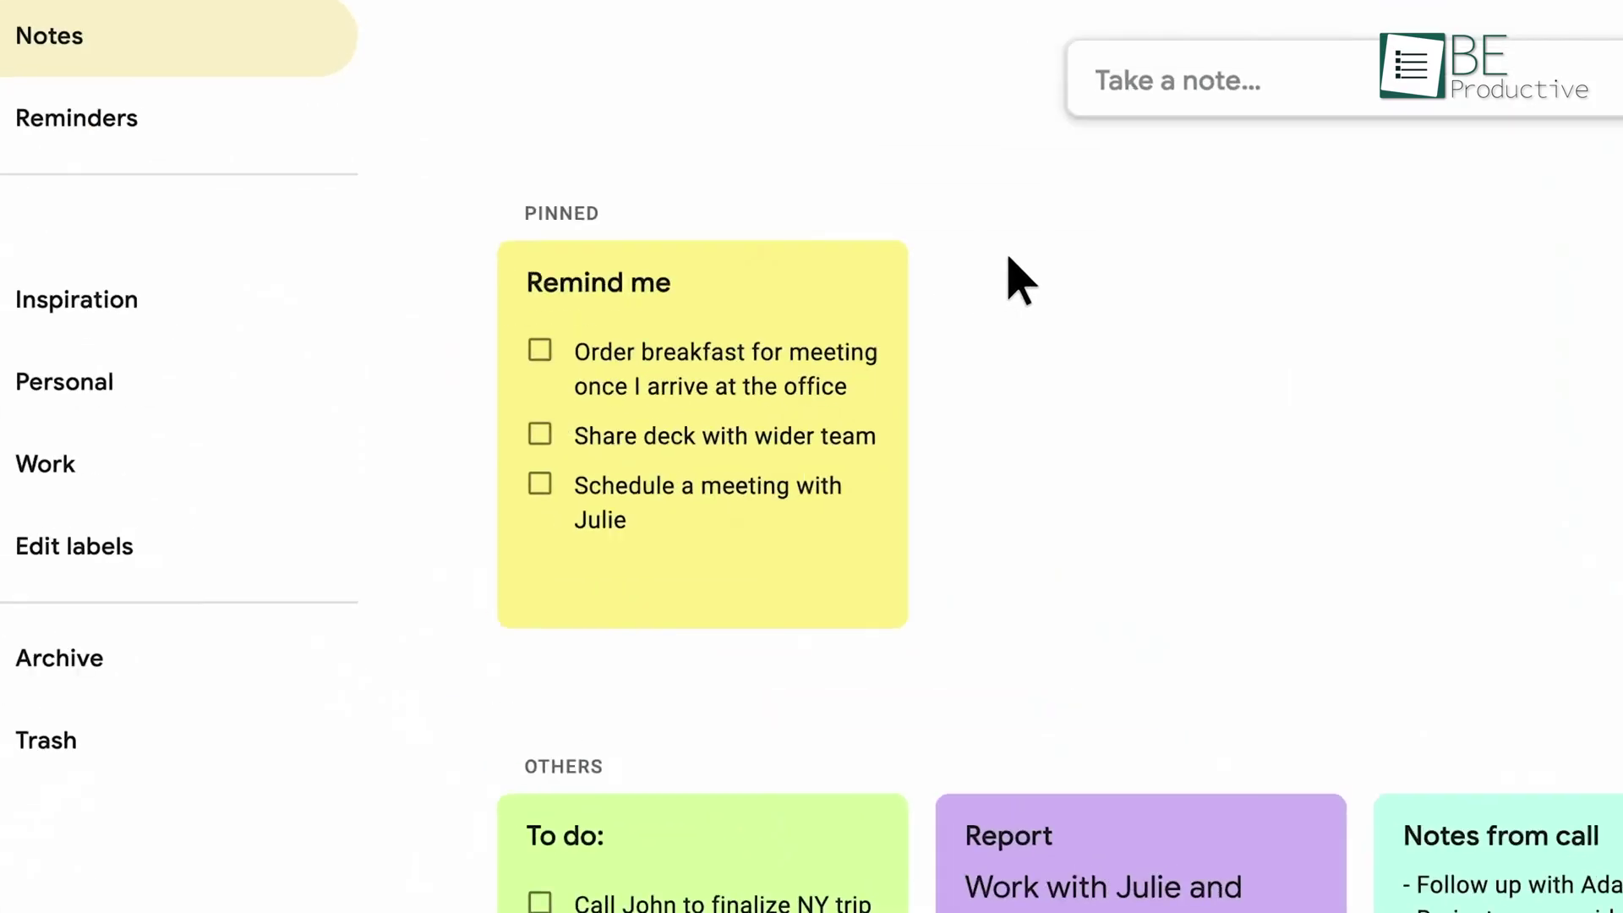
left_click(859, 269)
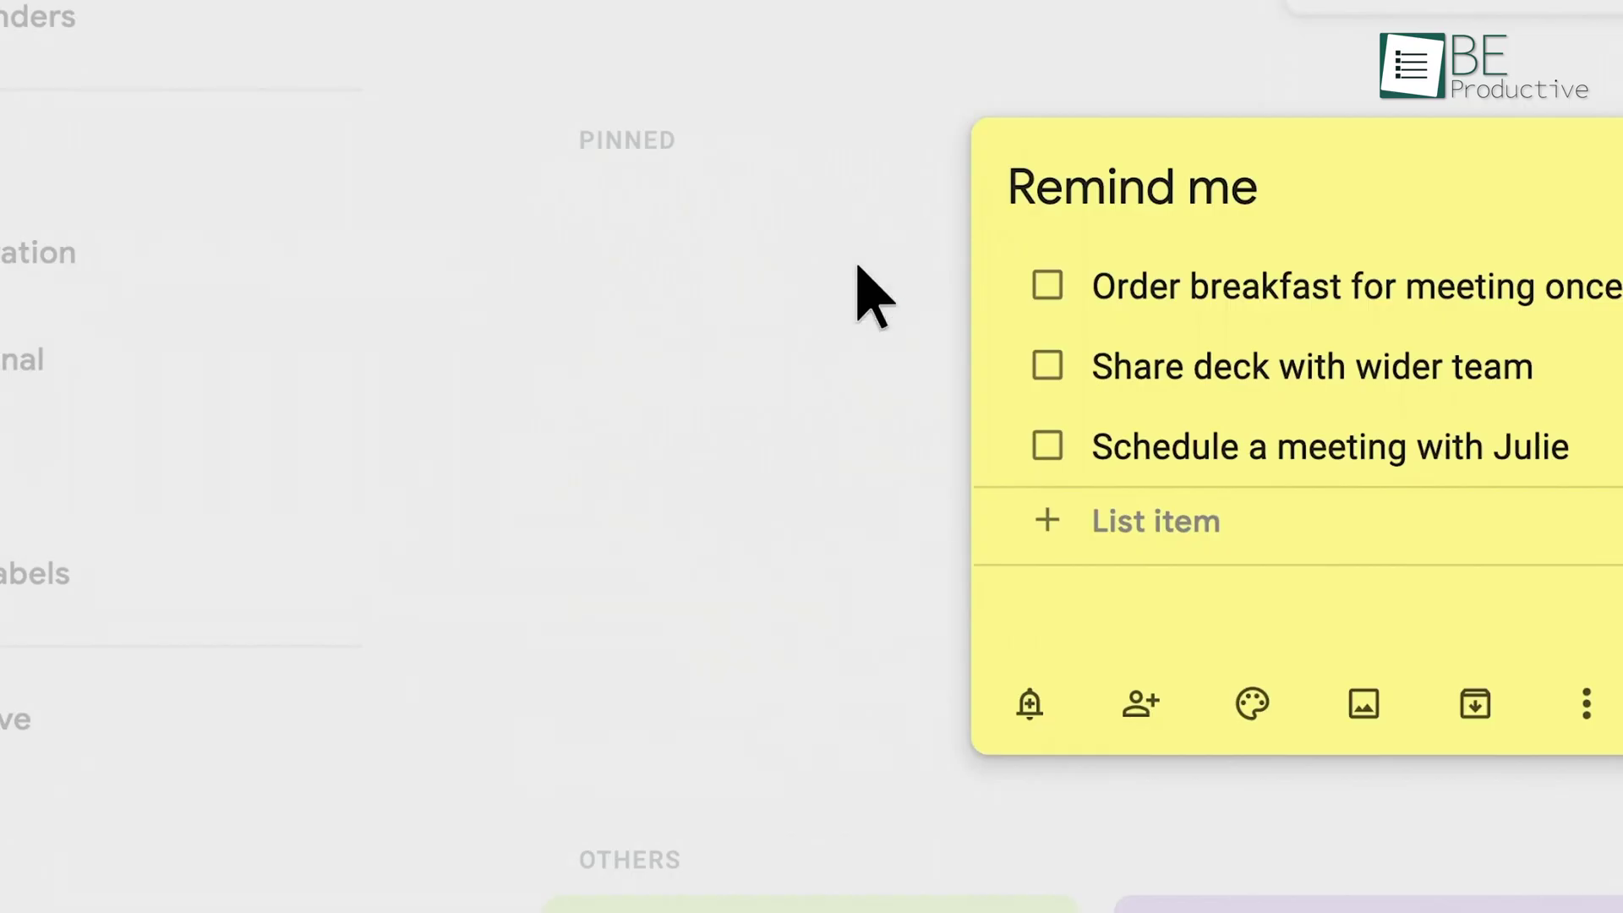
left_click(213, 712)
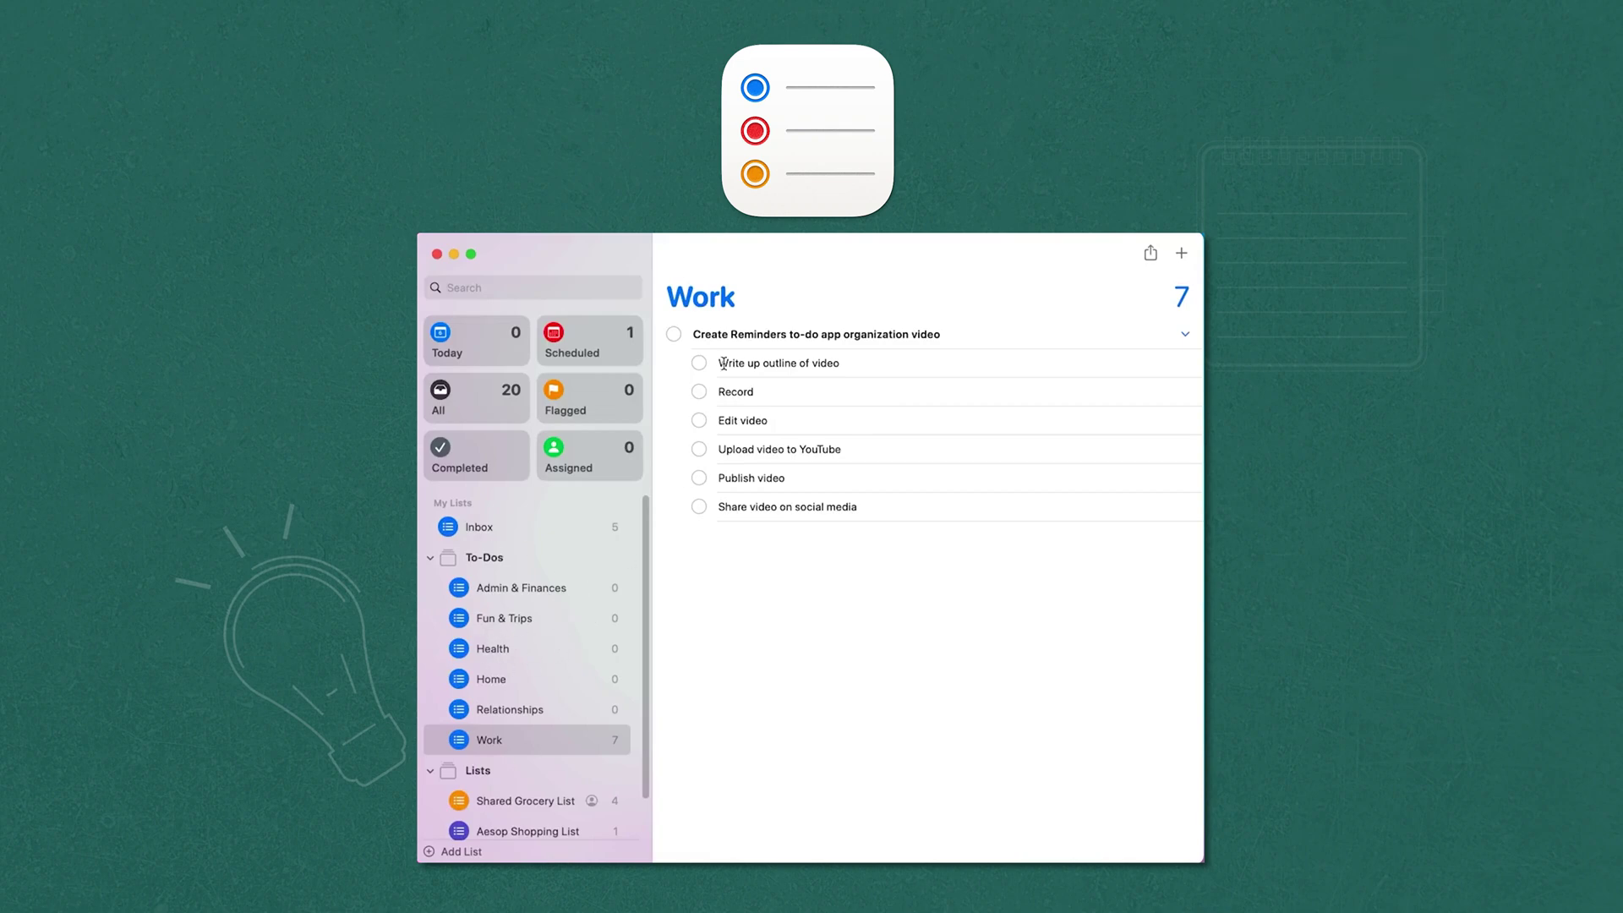
scroll(696, 337, "up", 2)
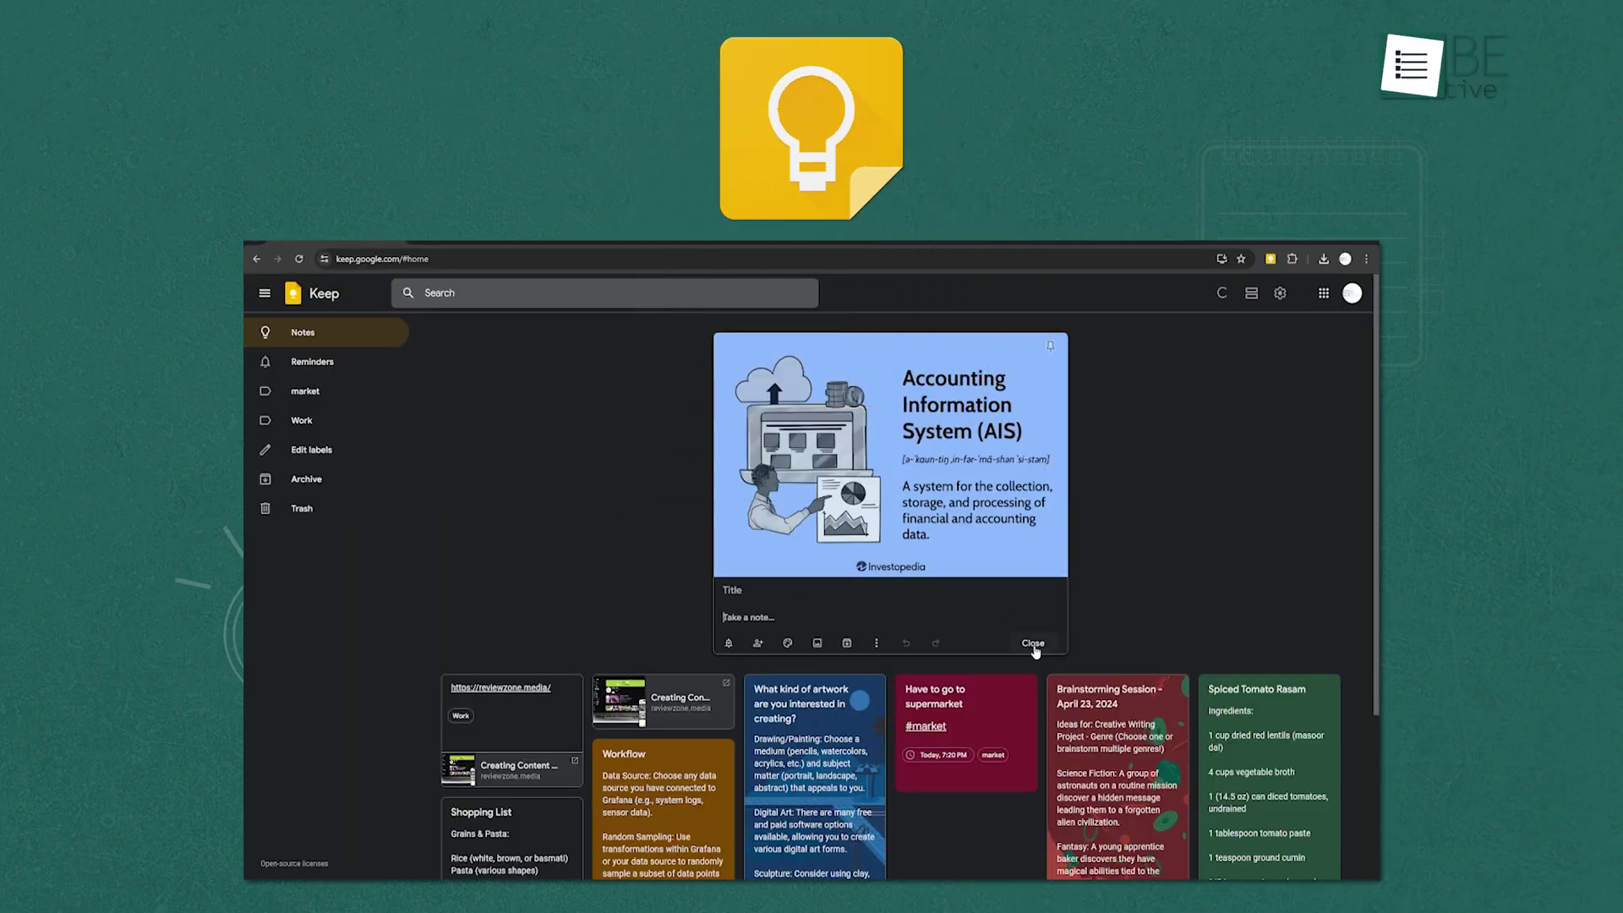
- Grab the image text into the Accounting Information System note
left_click(1034, 643)
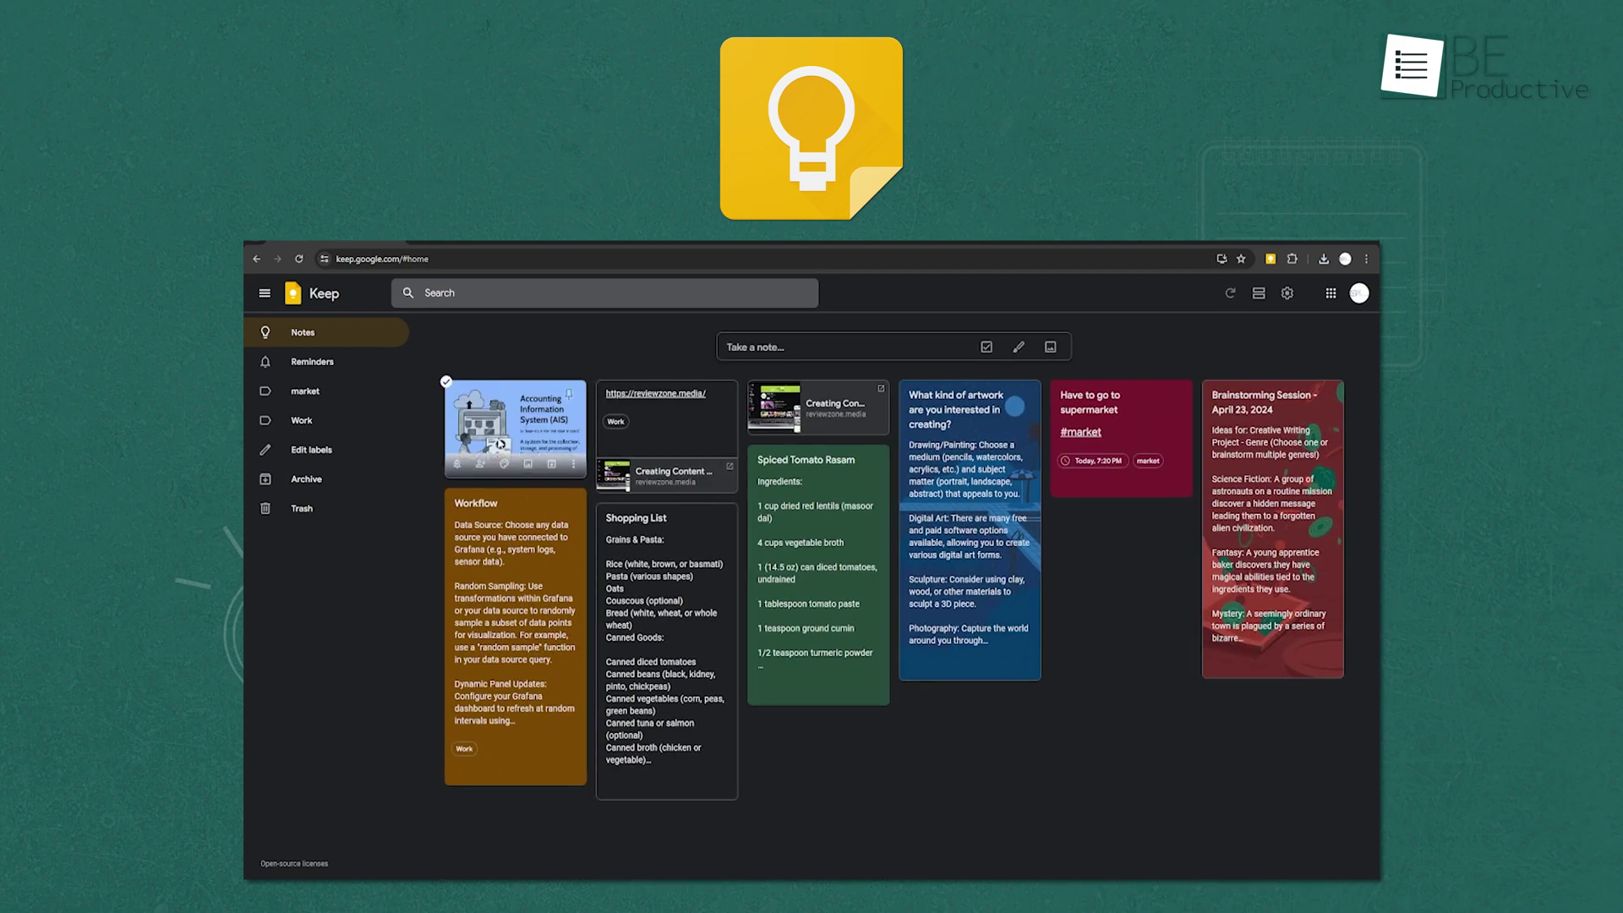
left_click(498, 436)
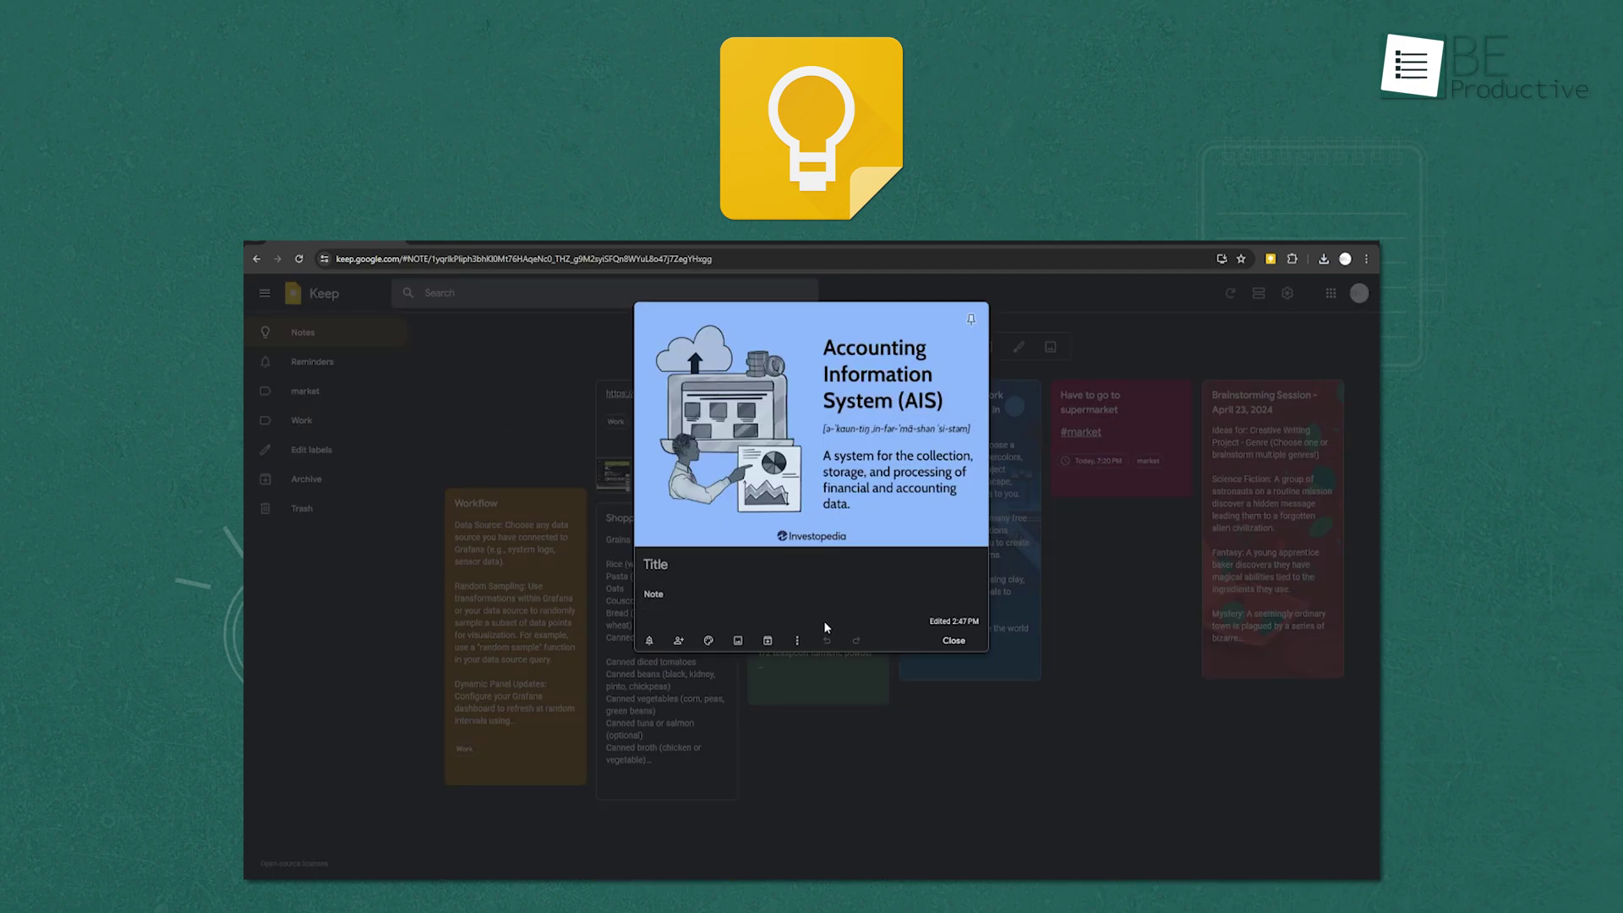
left_click(797, 642)
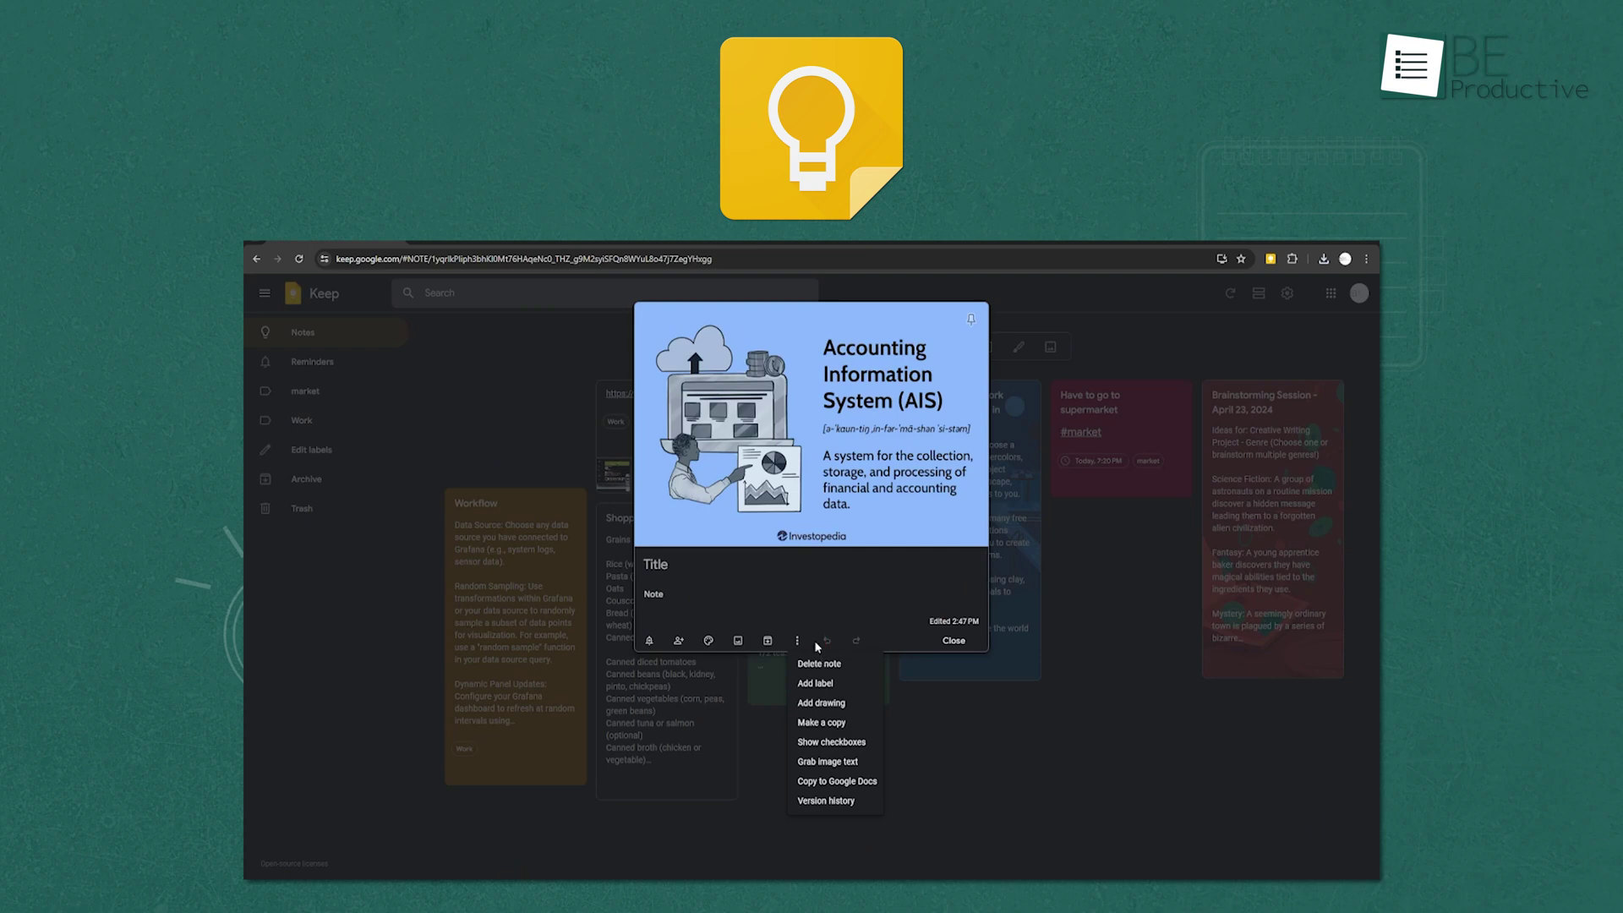
left_click(825, 762)
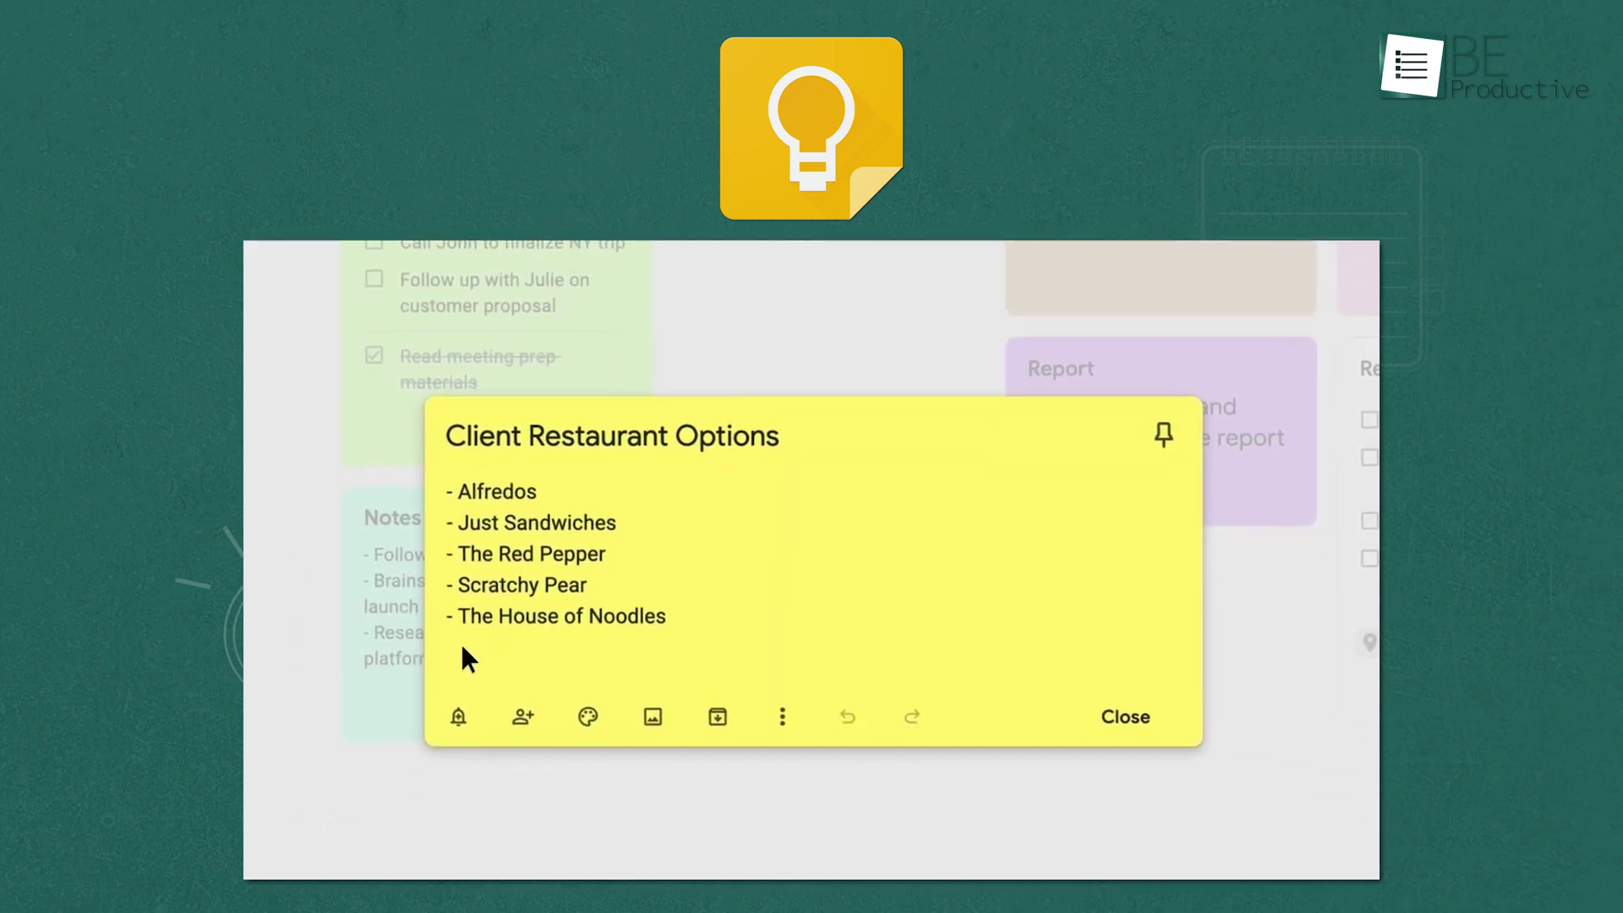
- Add a new line starting with '- #' below The House of Noodles in Client Restaurant Options
left_click(465, 651)
key("Return")
type("- #")
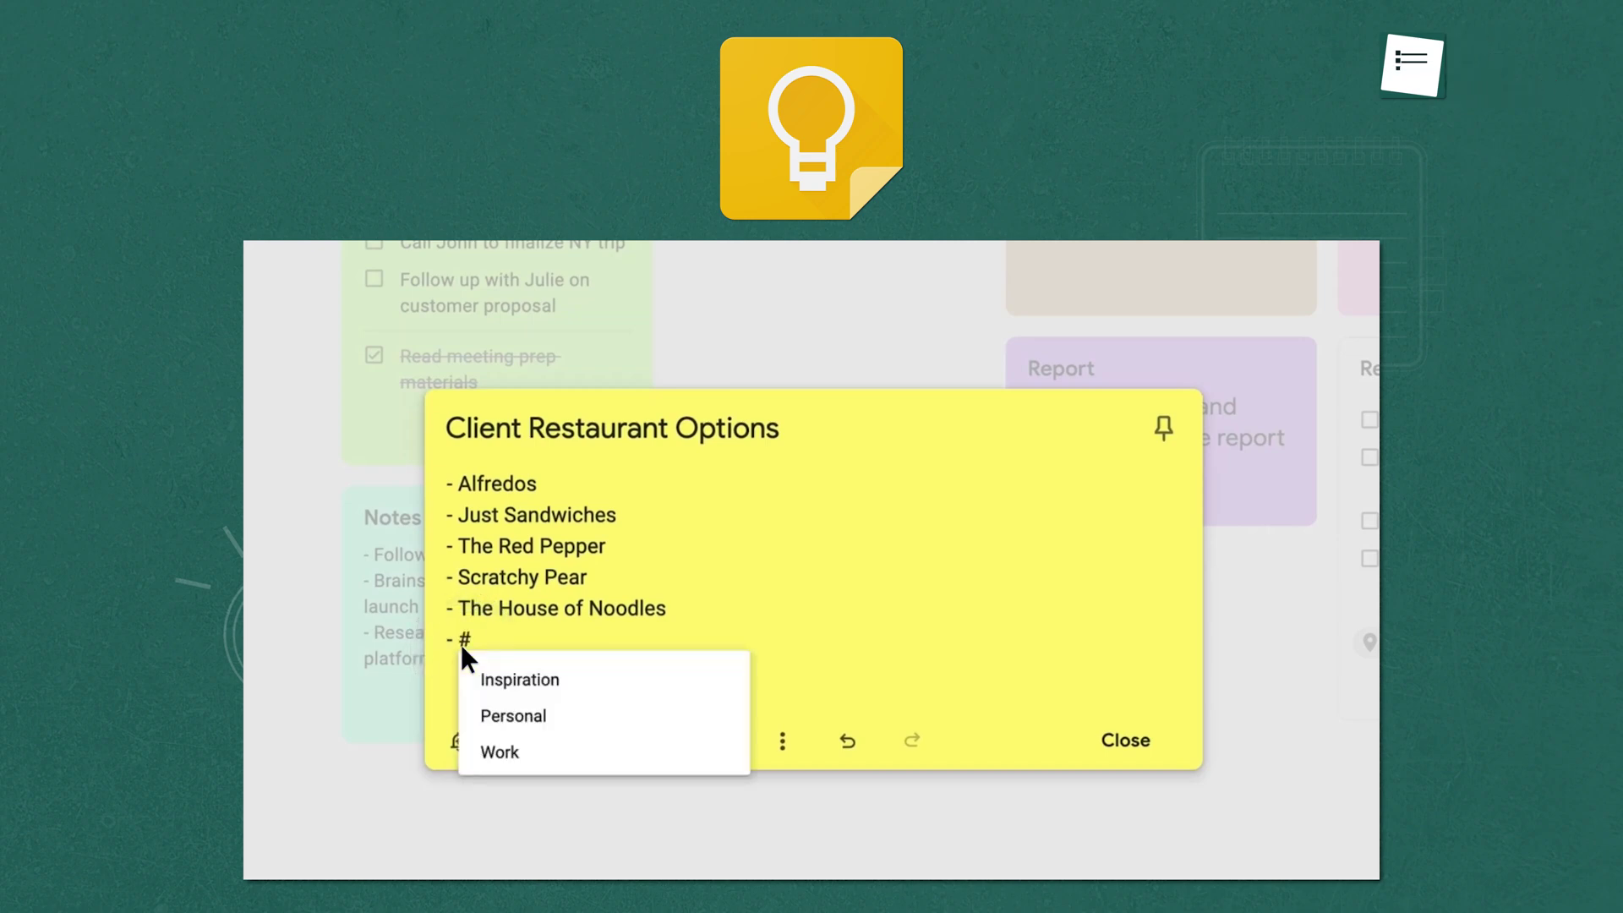